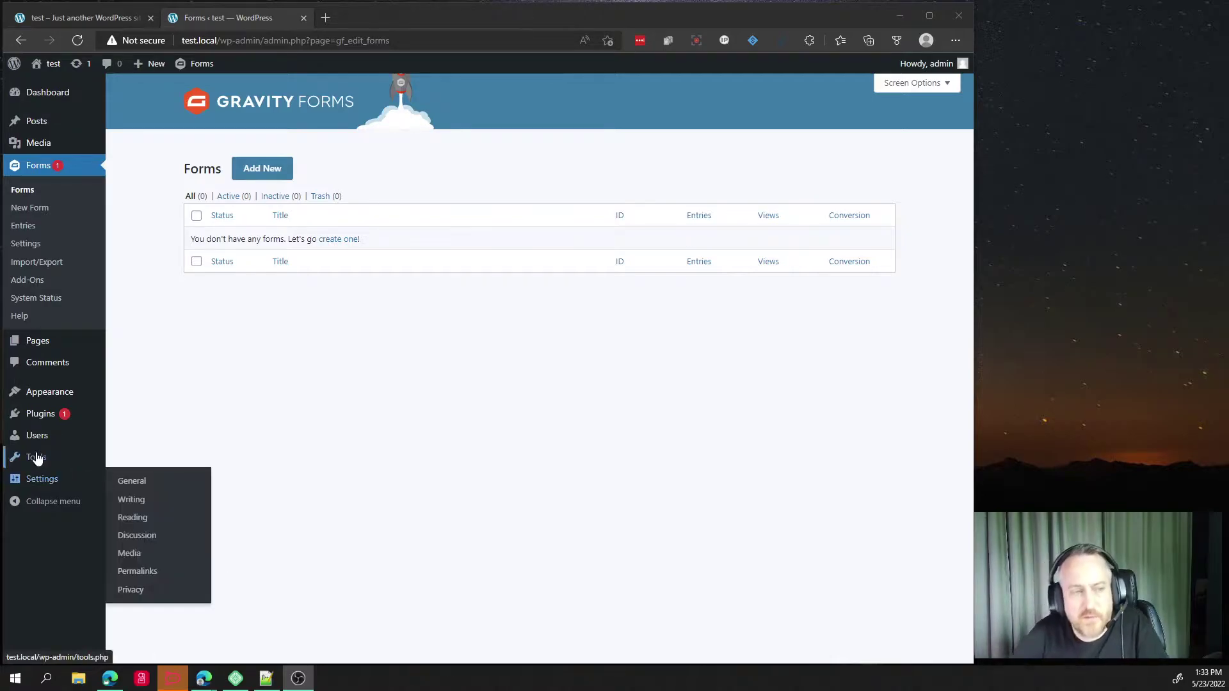
Open the Gravity Forms reCAPTCHA settings and highlight the note that only v2 keys work.
{"action": "left_click", "coordinate": [29, 243]}
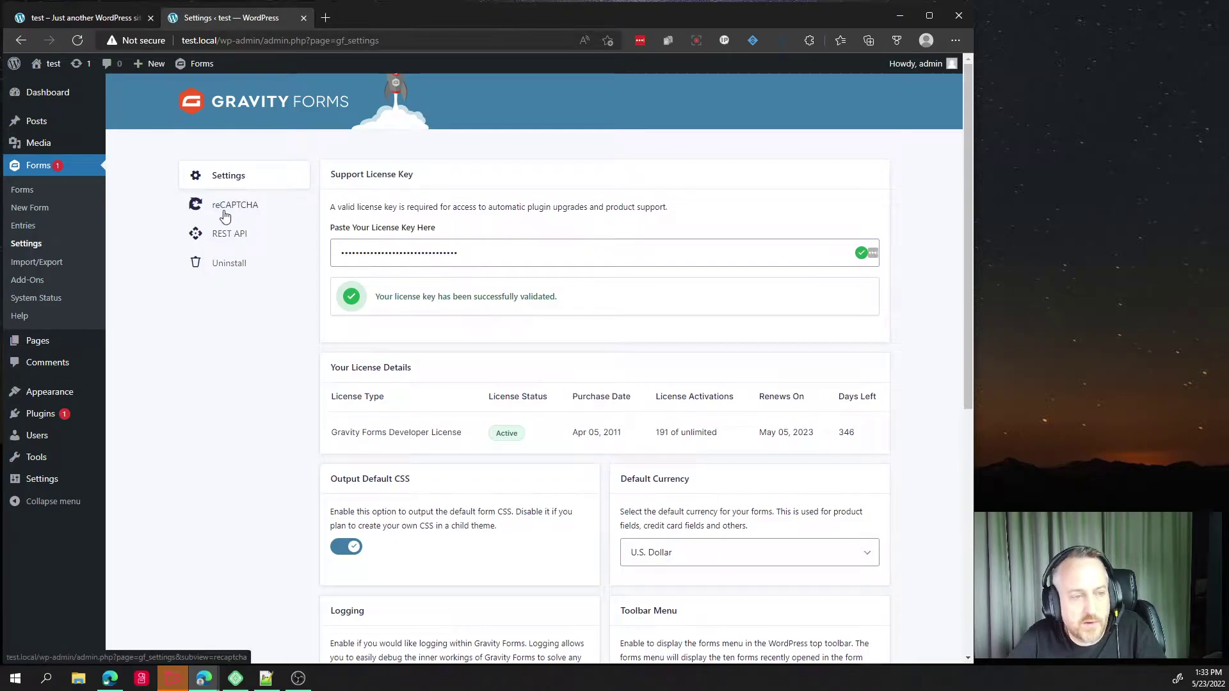
{"action": "left_click", "coordinate": [227, 205]}
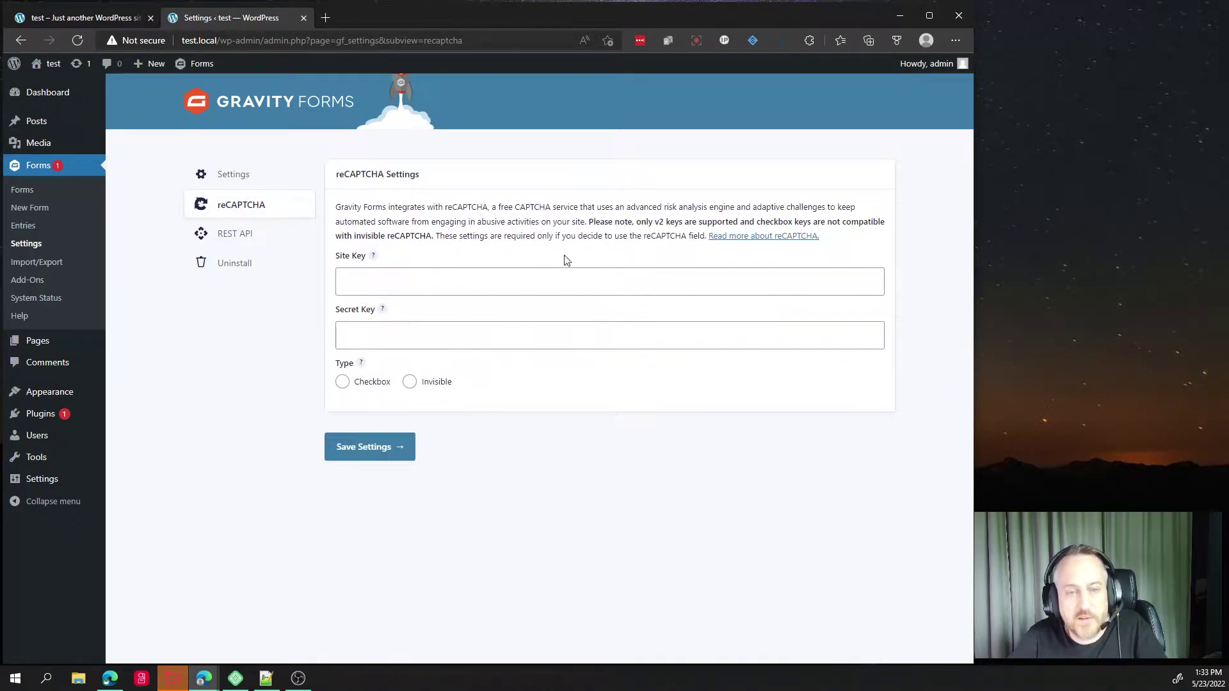
{"action": "left_click_drag", "start_coordinate": [589, 222], "coordinate": [818, 222]}
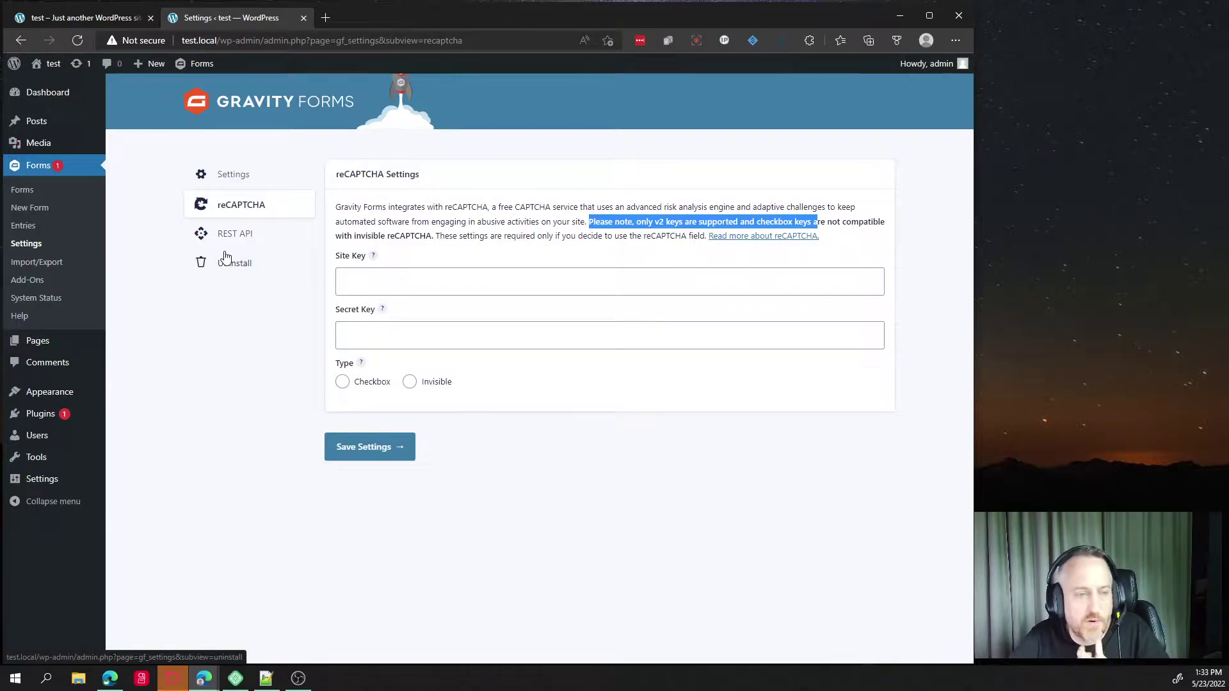
Scroll the Gravity Forms Add-Ons page to the reCAPTCHA Add-On and highlight its v3 mention.
{"action": "left_click", "coordinate": [35, 285]}
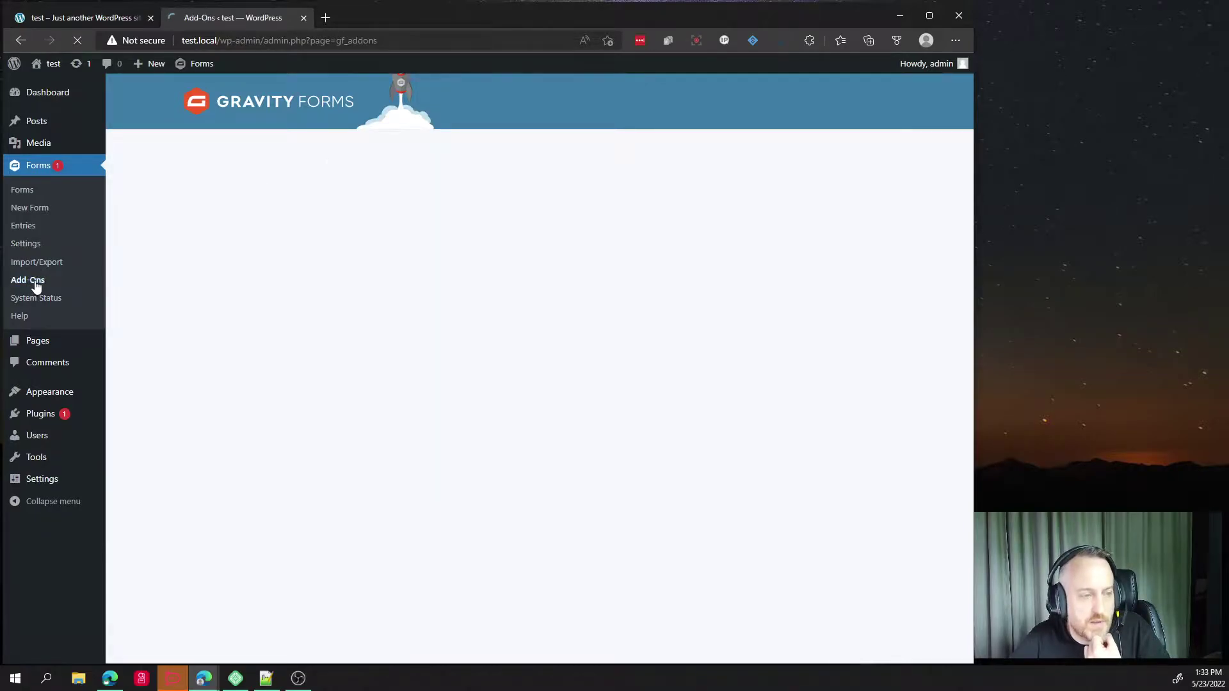
{"action": "scroll", "coordinate": [231, 257], "scroll_direction": "down", "scroll_amount": 12}
{"action": "scroll", "coordinate": [352, 256], "scroll_direction": "down", "scroll_amount": 10}
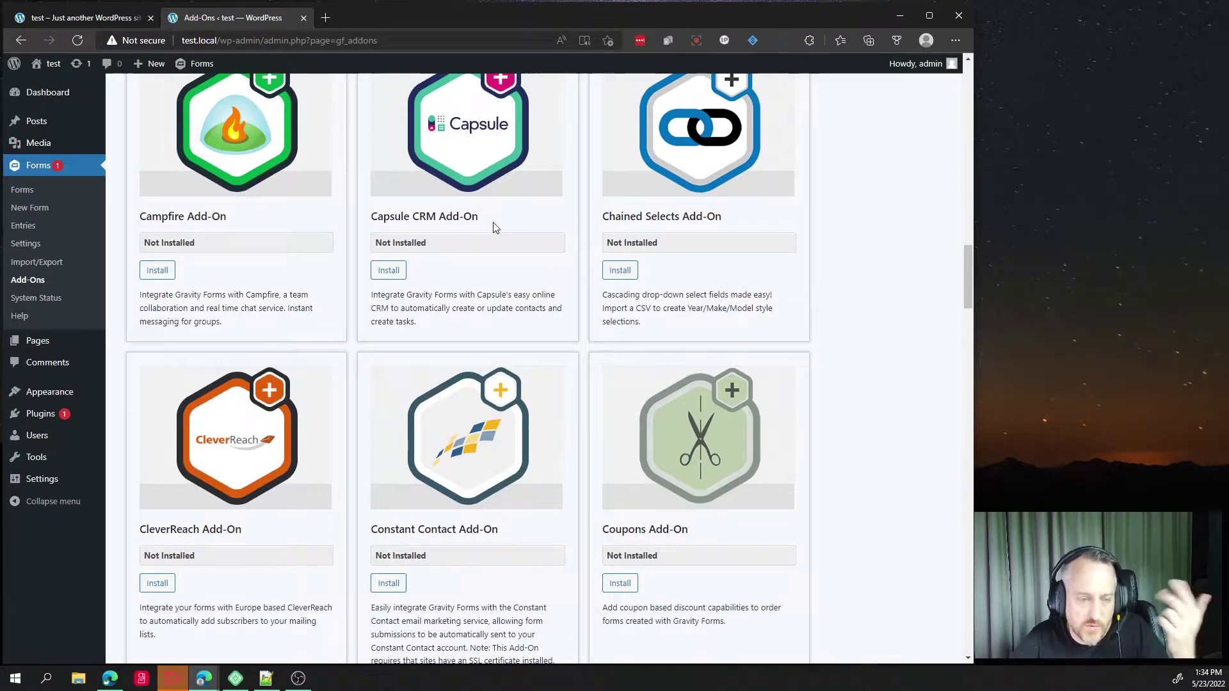
{"action": "scroll", "coordinate": [496, 226], "scroll_direction": "down", "scroll_amount": 10}
{"action": "scroll", "coordinate": [508, 224], "scroll_direction": "down", "scroll_amount": 15}
{"action": "scroll", "coordinate": [640, 190], "scroll_direction": "down", "scroll_amount": 5}
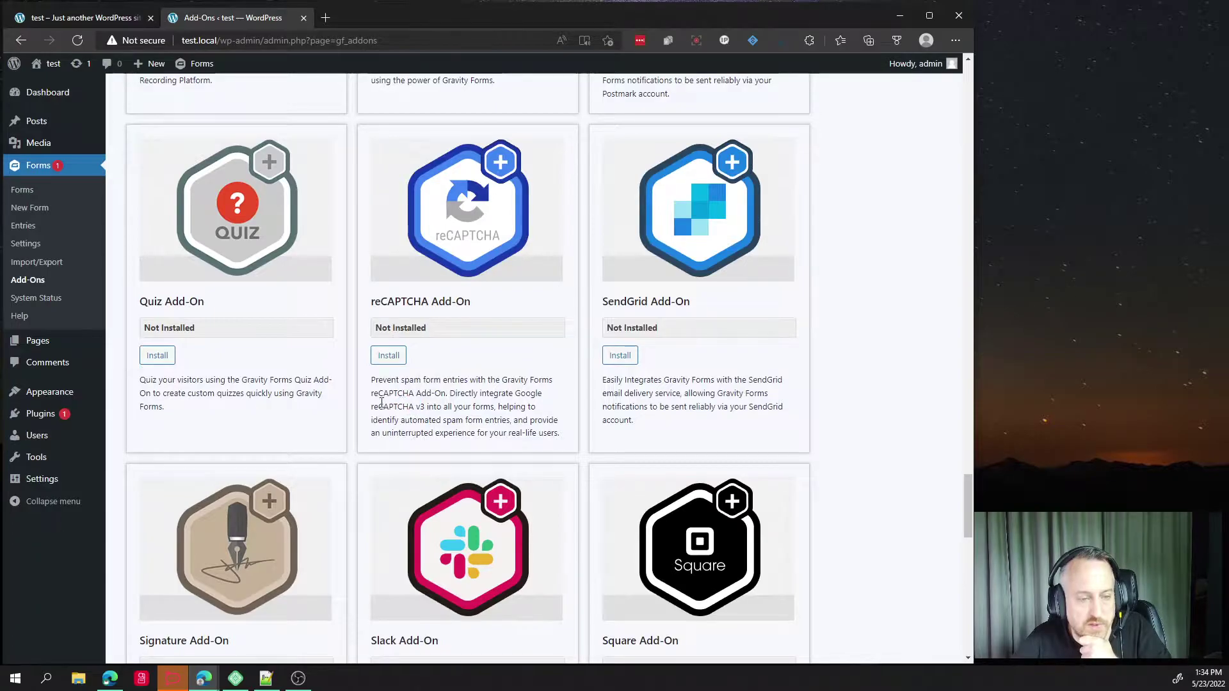
{"action": "left_click_drag", "start_coordinate": [378, 407], "coordinate": [430, 410]}
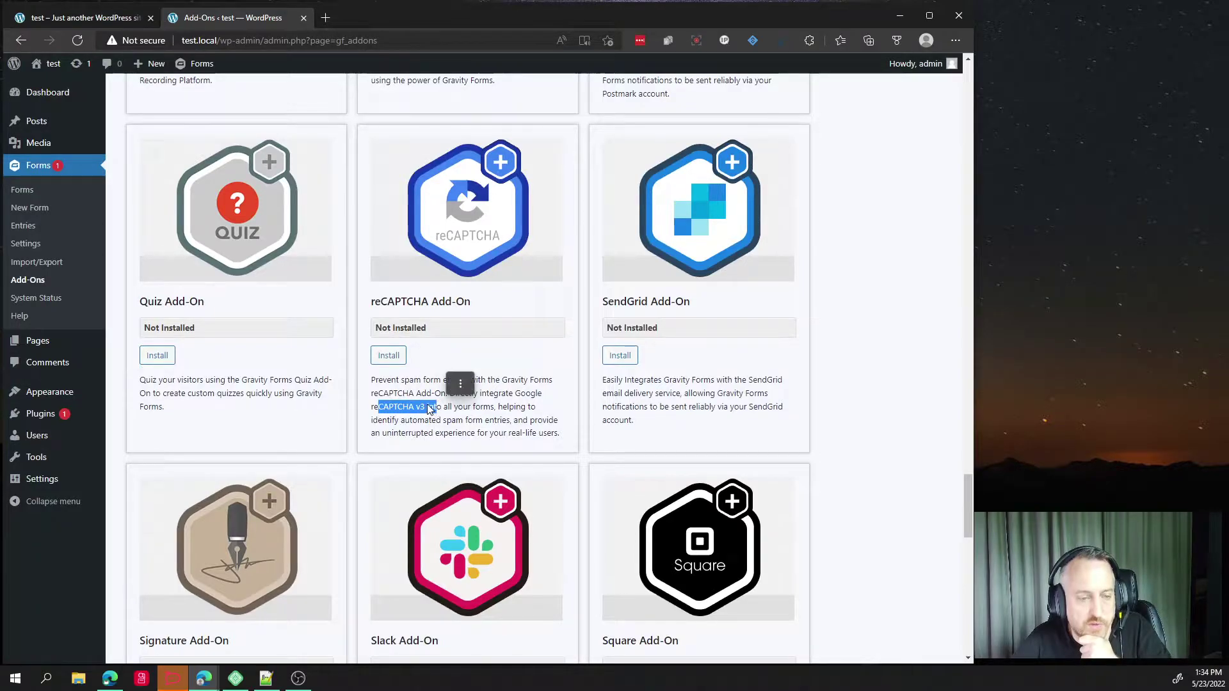
Install and activate the reCAPTCHA Add-On, then update Gravity Forms to 2.6.3.
{"action": "left_click", "coordinate": [391, 355]}
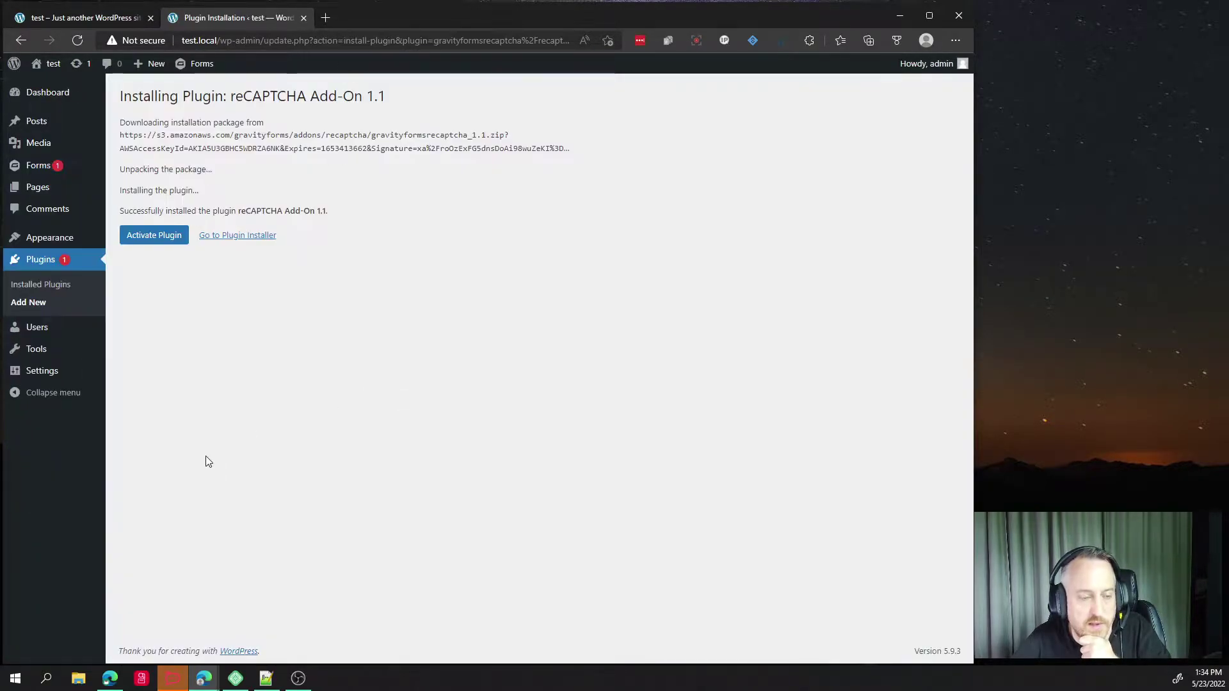
{"action": "left_click", "coordinate": [145, 234]}
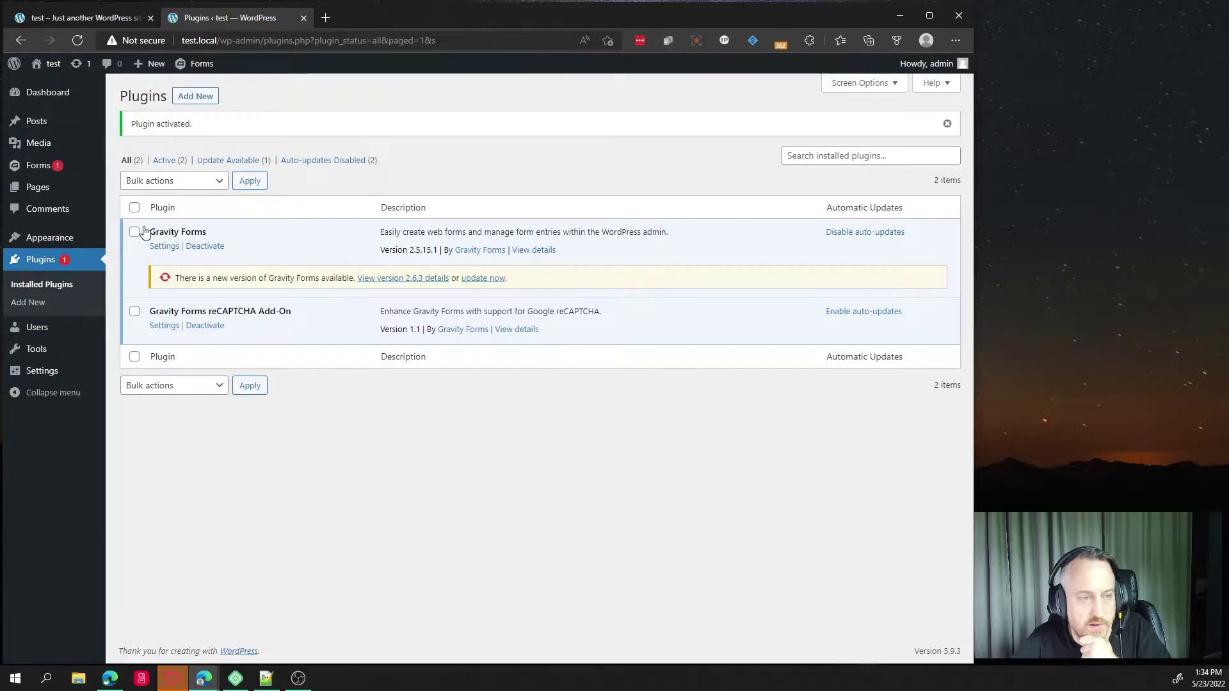
{"action": "left_click", "coordinate": [491, 281]}
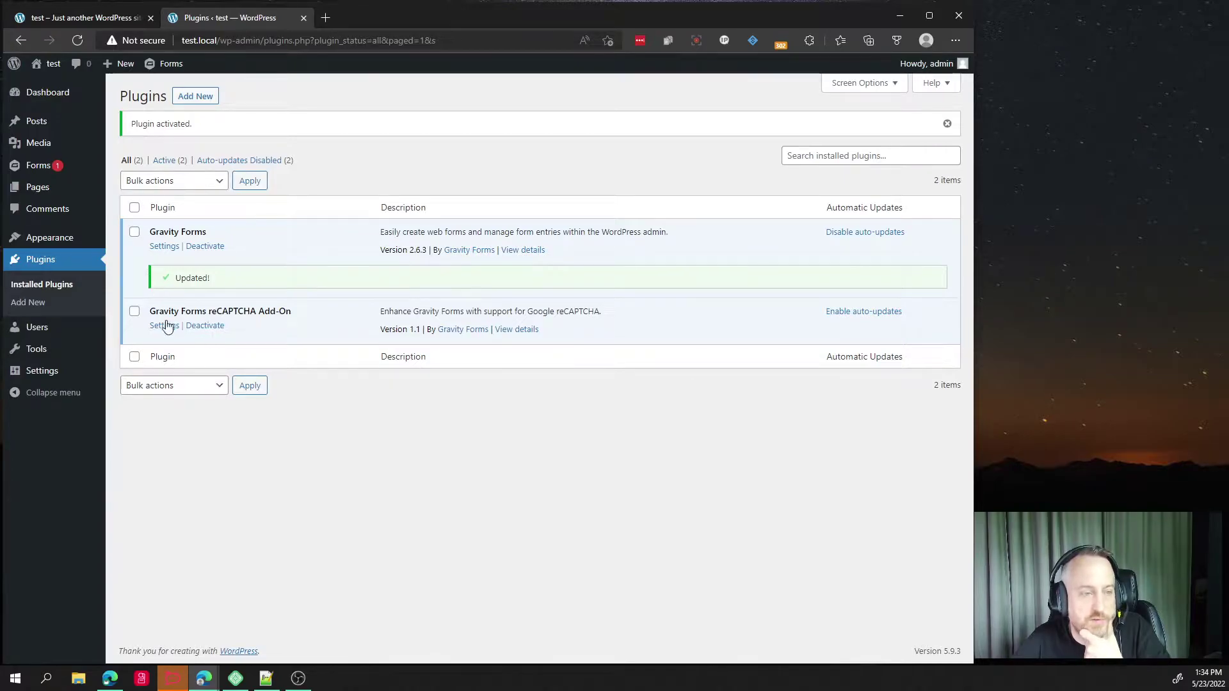
{"action": "left_click_drag", "start_coordinate": [151, 313], "coordinate": [280, 314]}
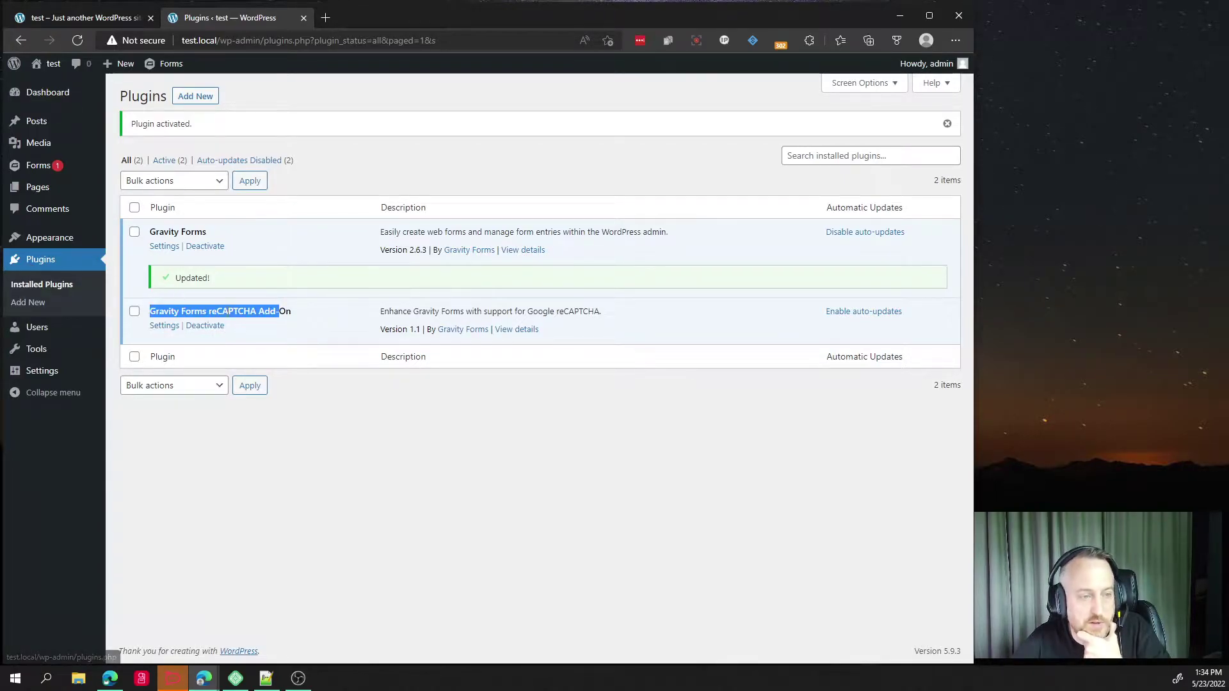
{"action": "left_click", "coordinate": [235, 314]}
Show the Gravity Forms reCAPTCHA settings' new v3 section, threshold 0.5, with empty keys.
{"action": "double_click", "coordinate": [234, 313]}
{"action": "mouse_move", "coordinate": [44, 170]}
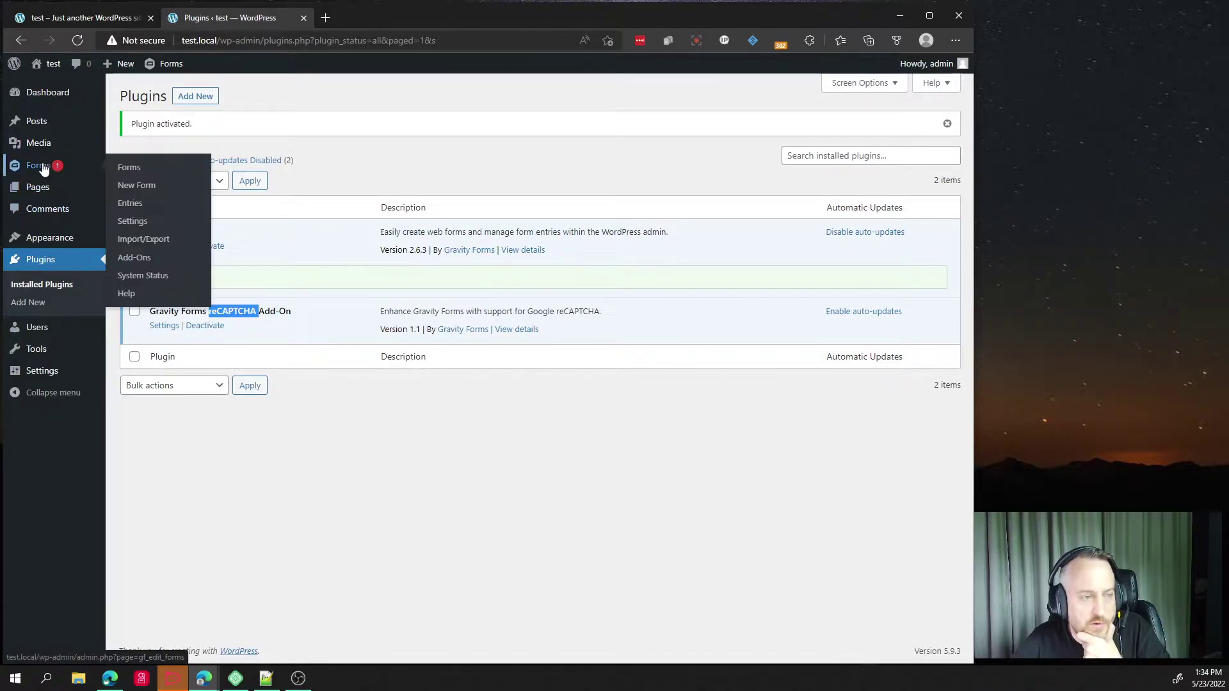
{"action": "left_click", "coordinate": [135, 222]}
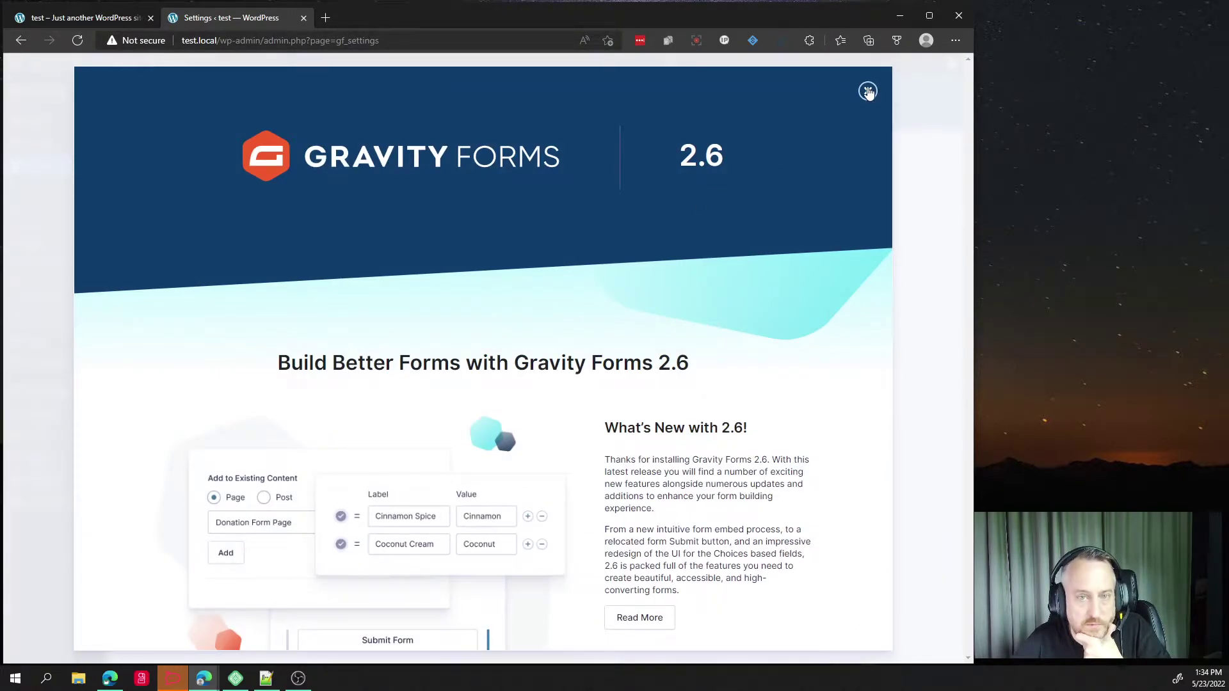
{"action": "left_click", "coordinate": [868, 91]}
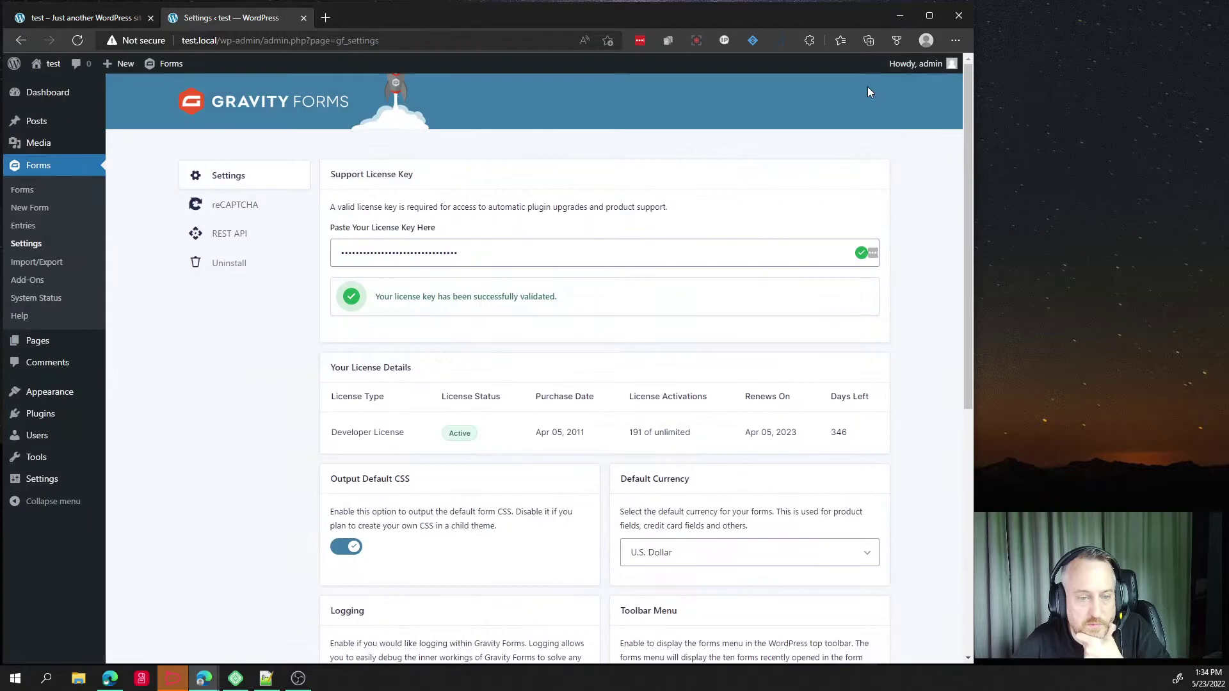
{"action": "left_click", "coordinate": [222, 212]}
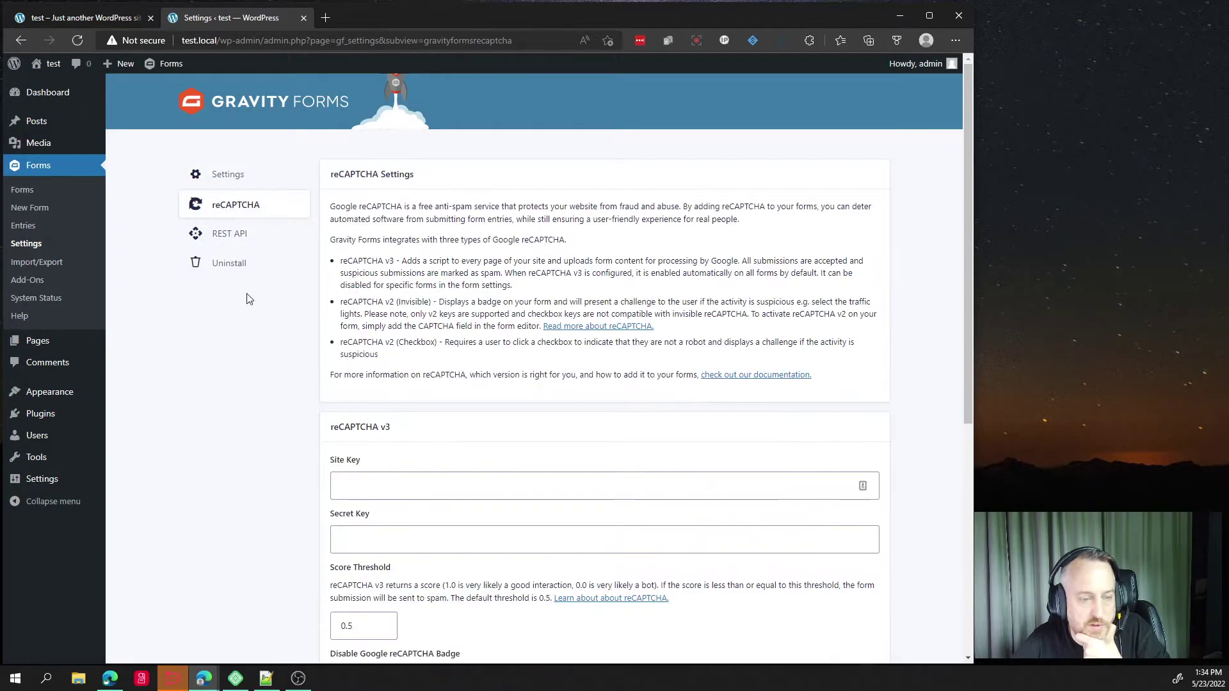
{"action": "scroll", "coordinate": [244, 297], "scroll_direction": "down", "scroll_amount": 4}
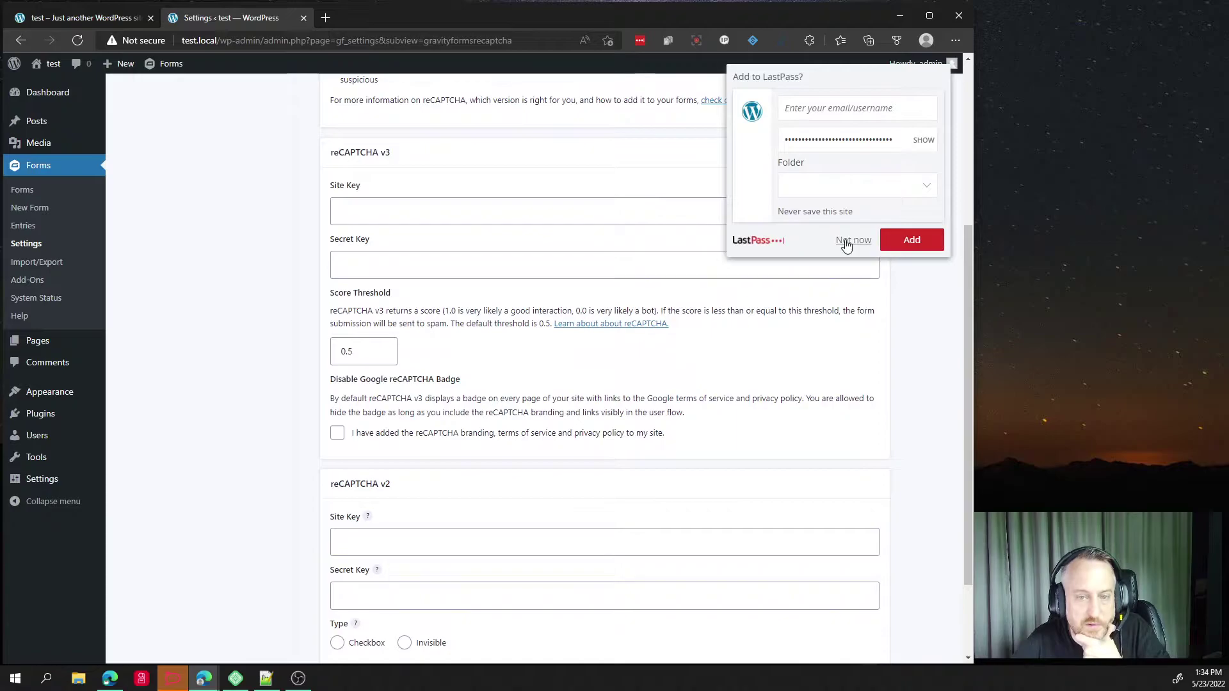
{"action": "left_click", "coordinate": [844, 241]}
{"action": "left_click_drag", "start_coordinate": [334, 154], "coordinate": [406, 159]}
{"action": "left_click", "coordinate": [352, 408]}
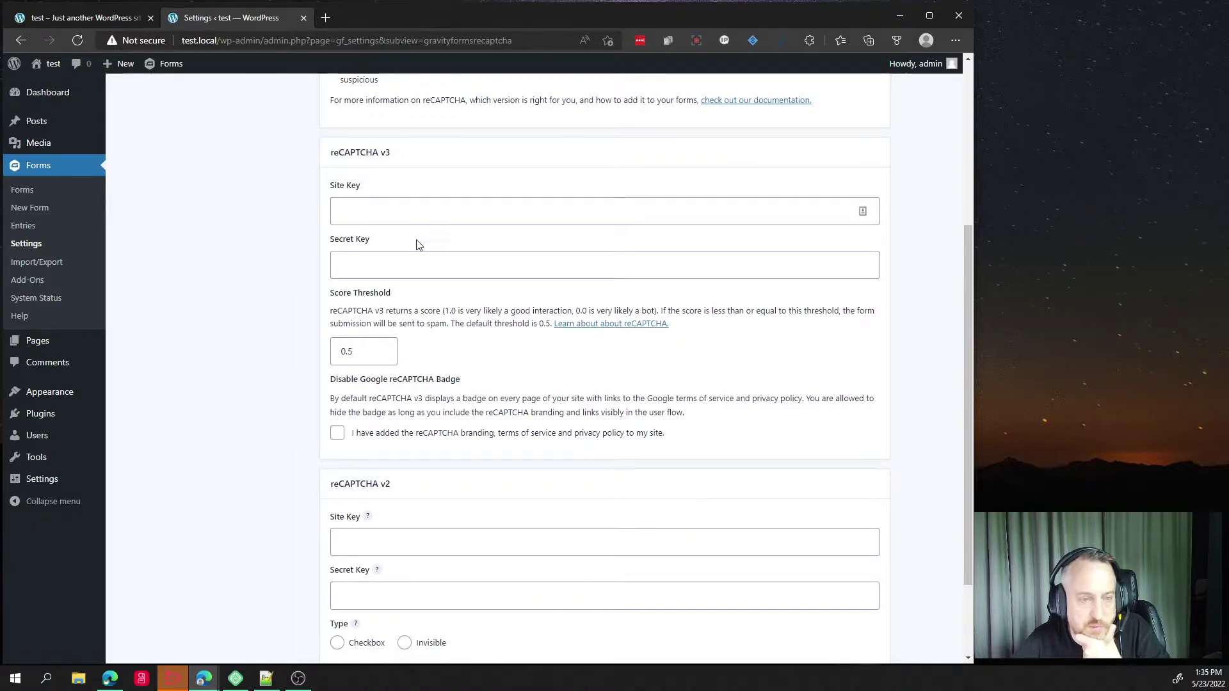
{"action": "scroll", "coordinate": [417, 241], "scroll_direction": "down", "scroll_amount": 2}
{"action": "scroll", "coordinate": [435, 269], "scroll_direction": "up", "scroll_amount": 3}
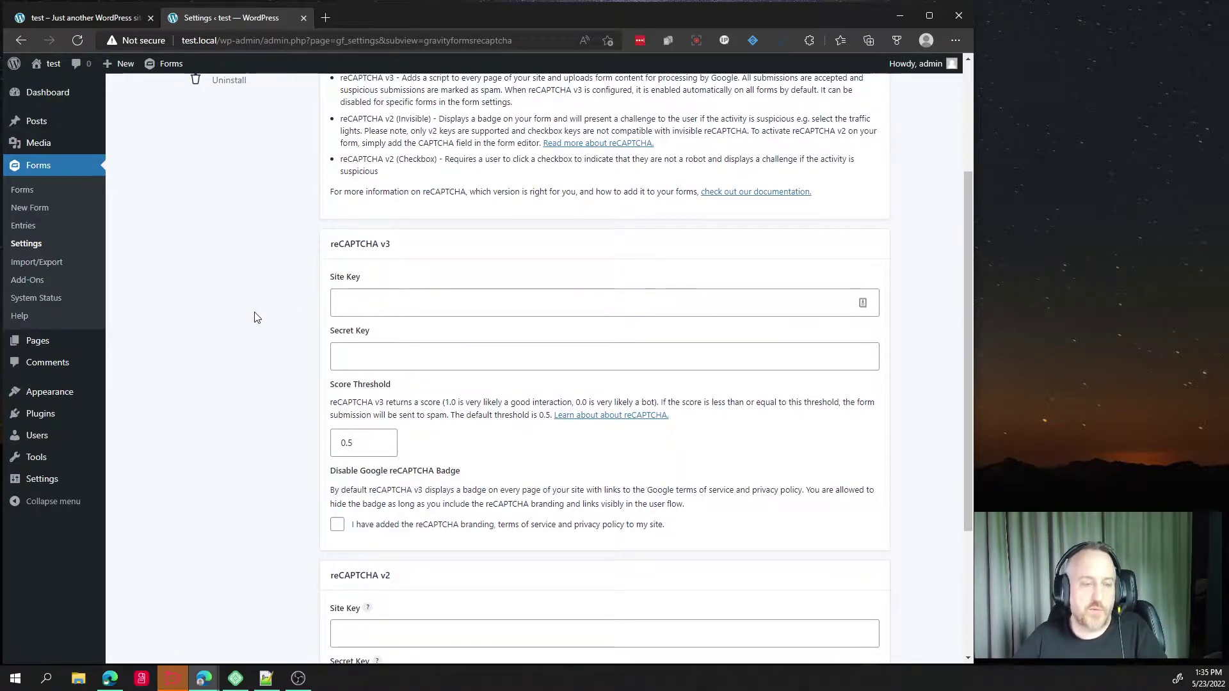
In a new tab, go to google.com and search for 'google recaptcha v3'.
{"action": "key", "text": "ctrl+t"}
{"action": "type", "text": "google.com"}
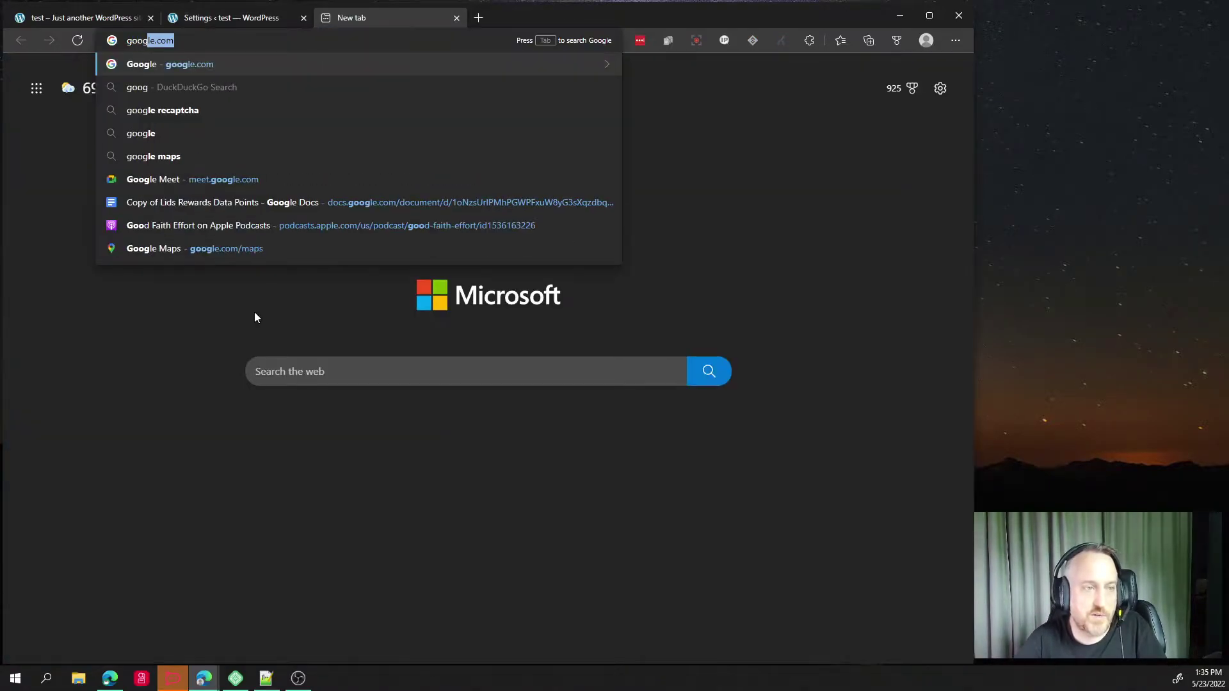
{"action": "key", "text": "Return"}
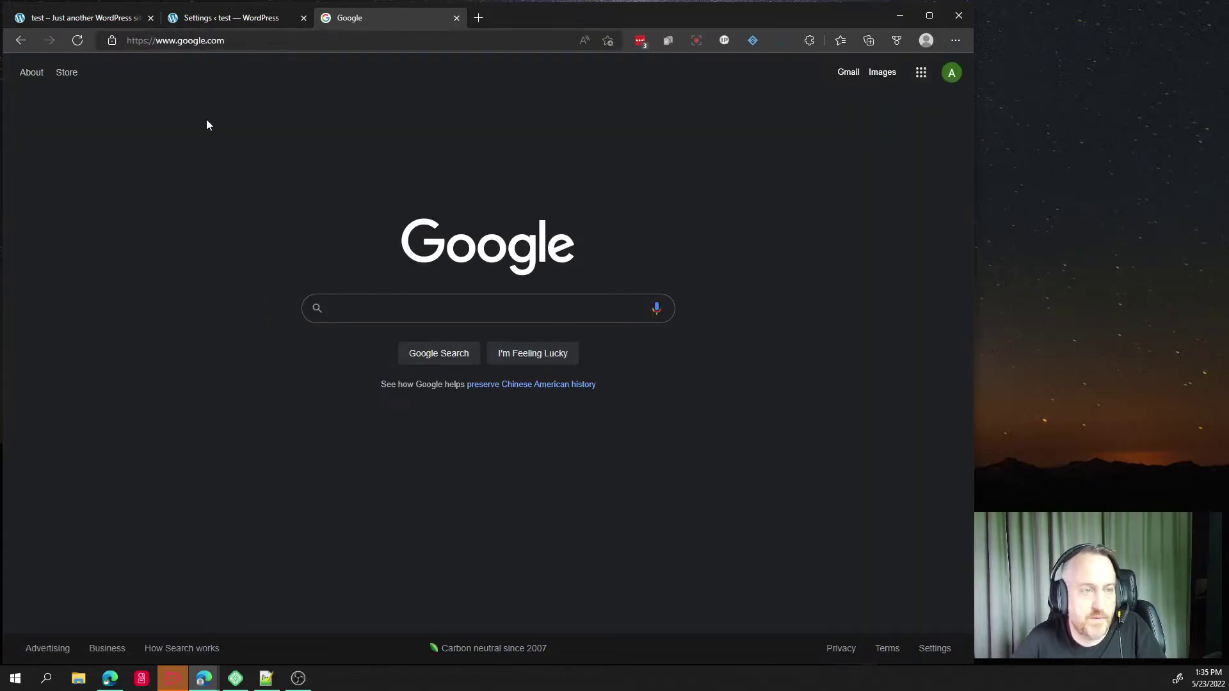
{"action": "left_click", "coordinate": [394, 314]}
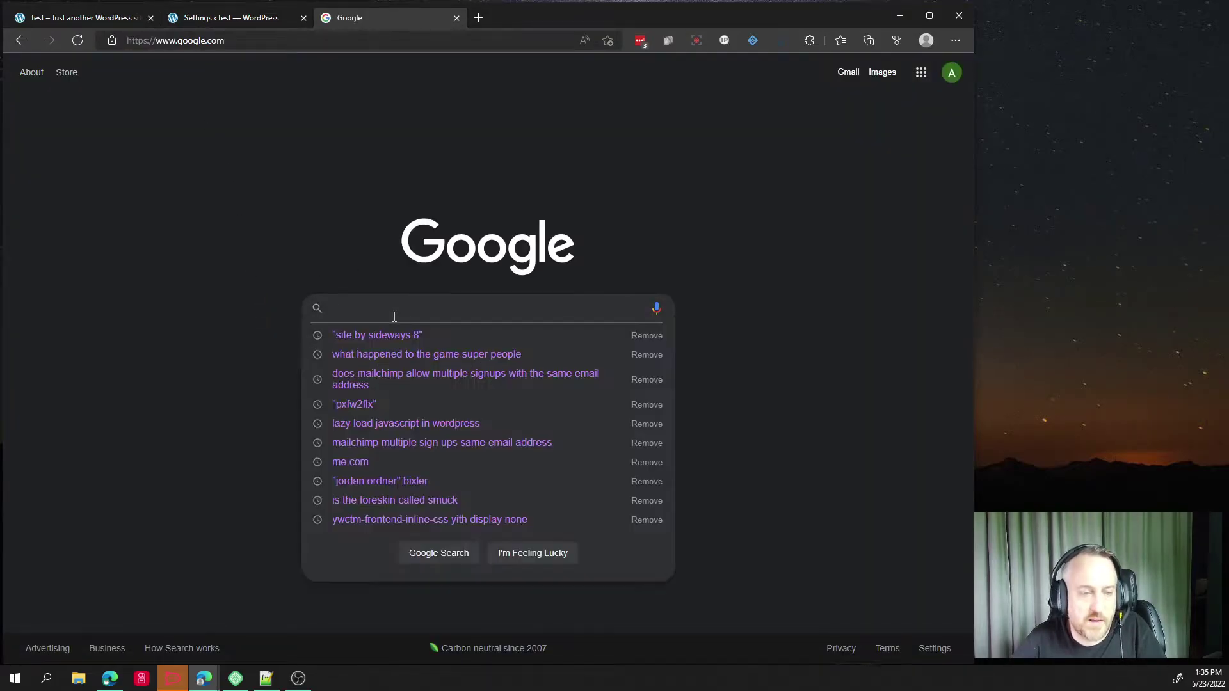
{"action": "type", "text": "go"}
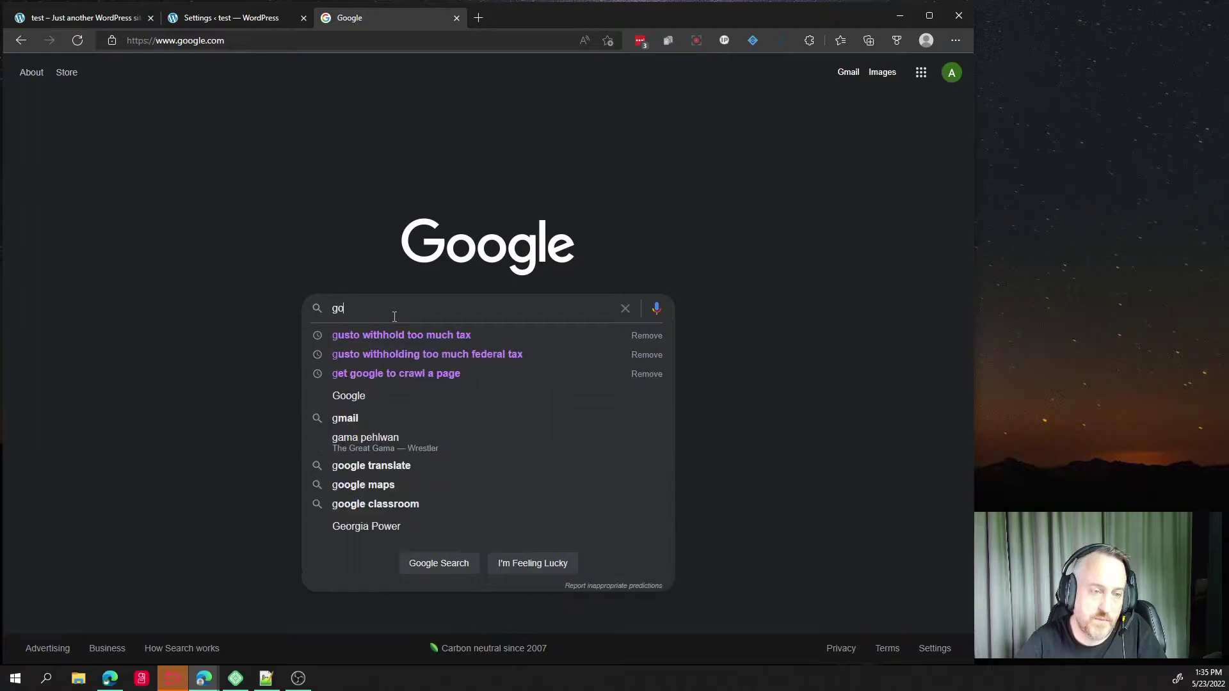
{"action": "type", "text": "ogle recap"}
{"action": "key", "text": "Down"}
{"action": "key", "text": "Down"}
{"action": "key", "text": "Return"}
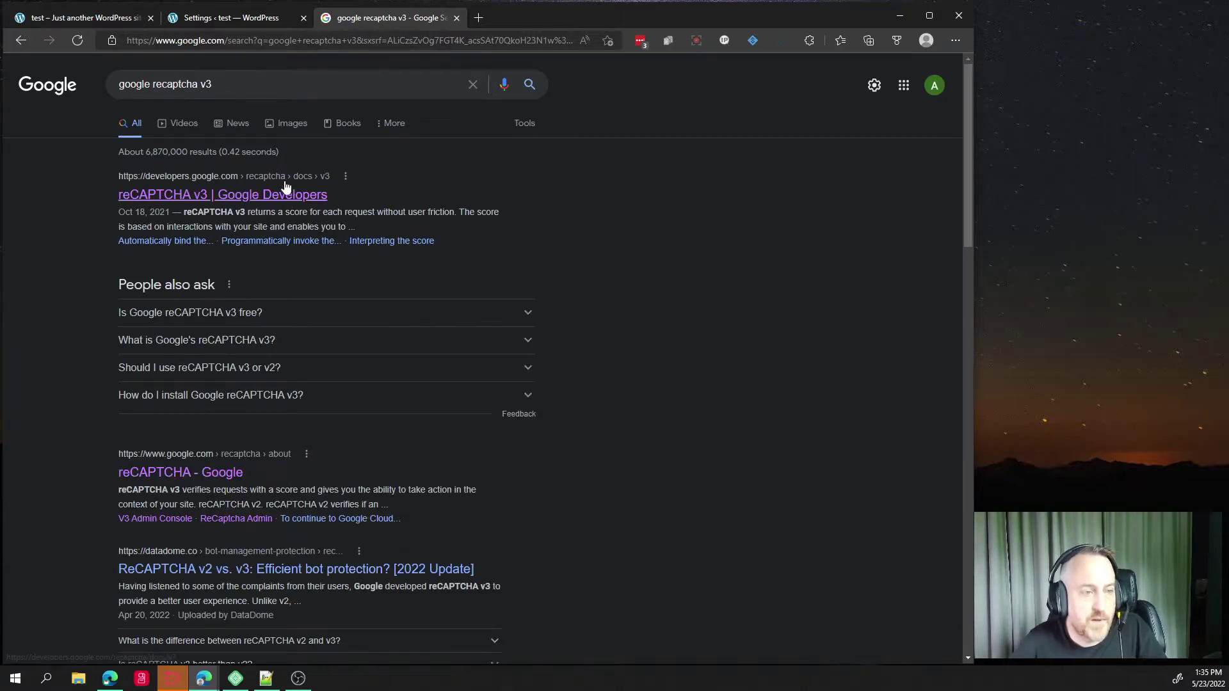
Browse the reCAPTCHA v3 developer guide and repeatedly try its key-registration link.
{"action": "left_click", "coordinate": [142, 201]}
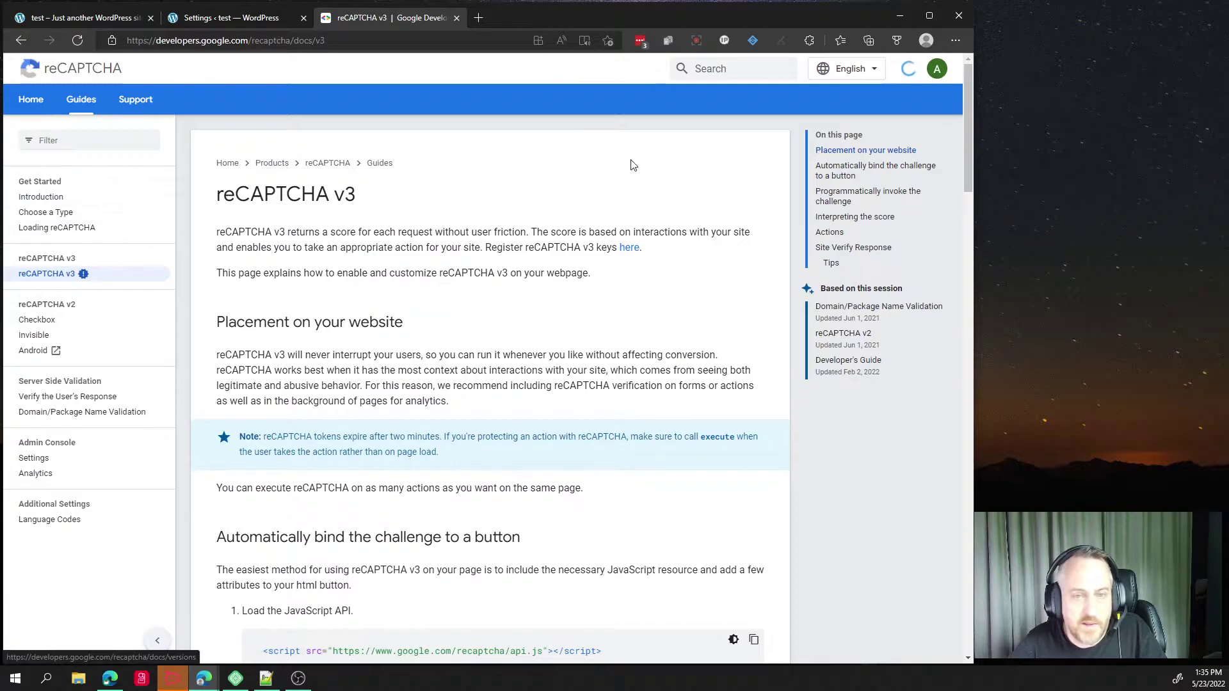
{"action": "left_click", "coordinate": [633, 249]}
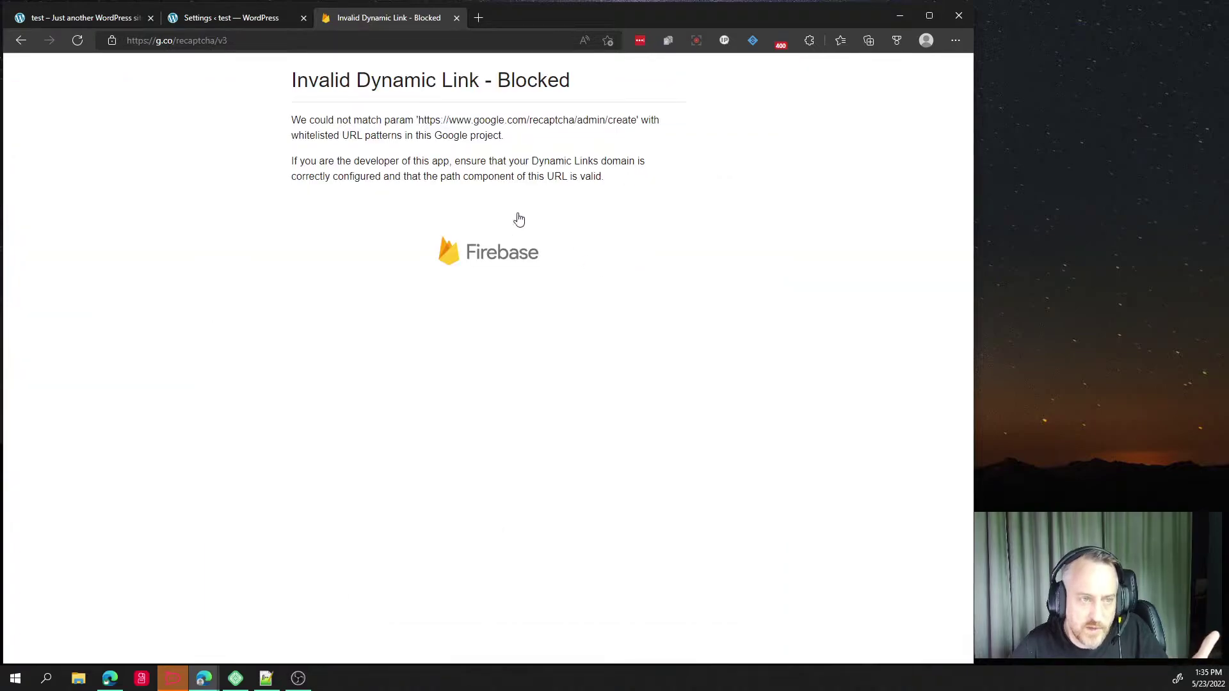
{"action": "left_click", "coordinate": [22, 41]}
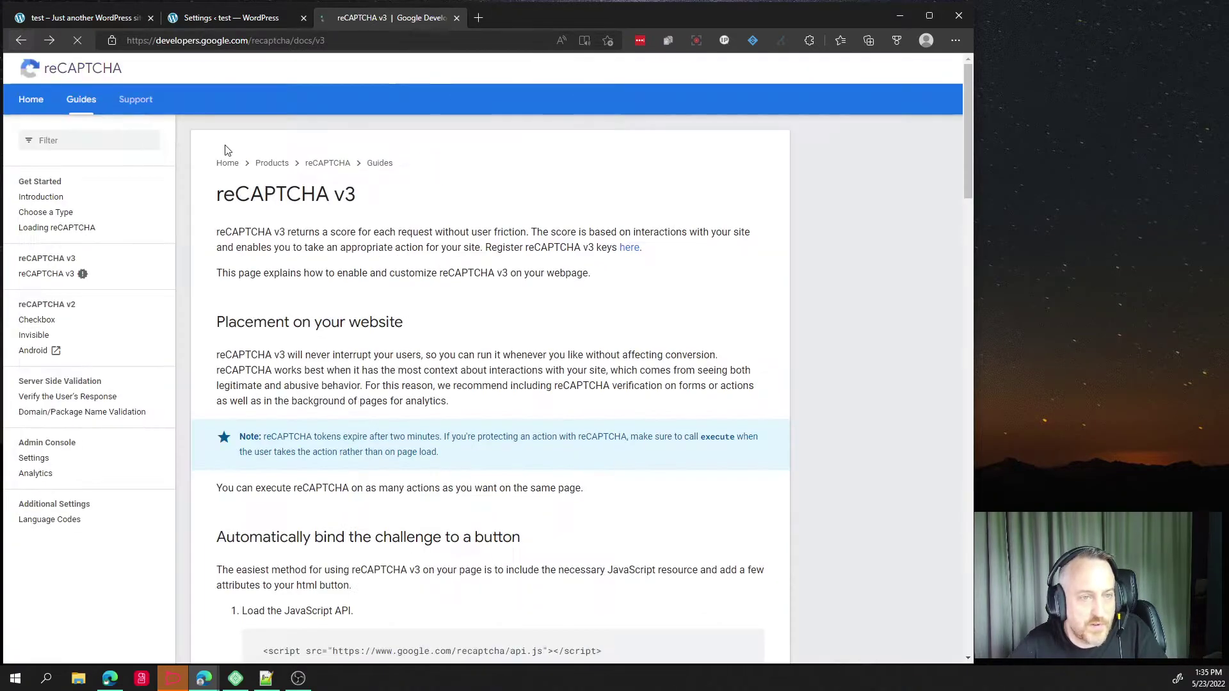
{"action": "left_click", "coordinate": [32, 100]}
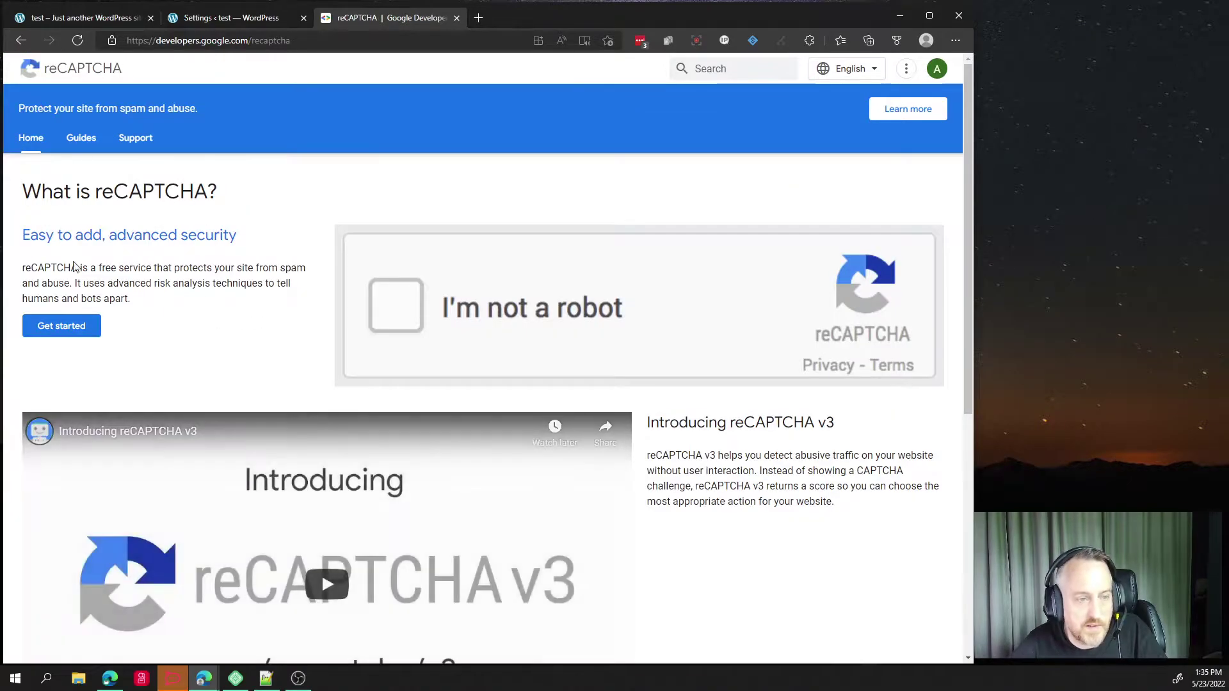
{"action": "left_click", "coordinate": [40, 337]}
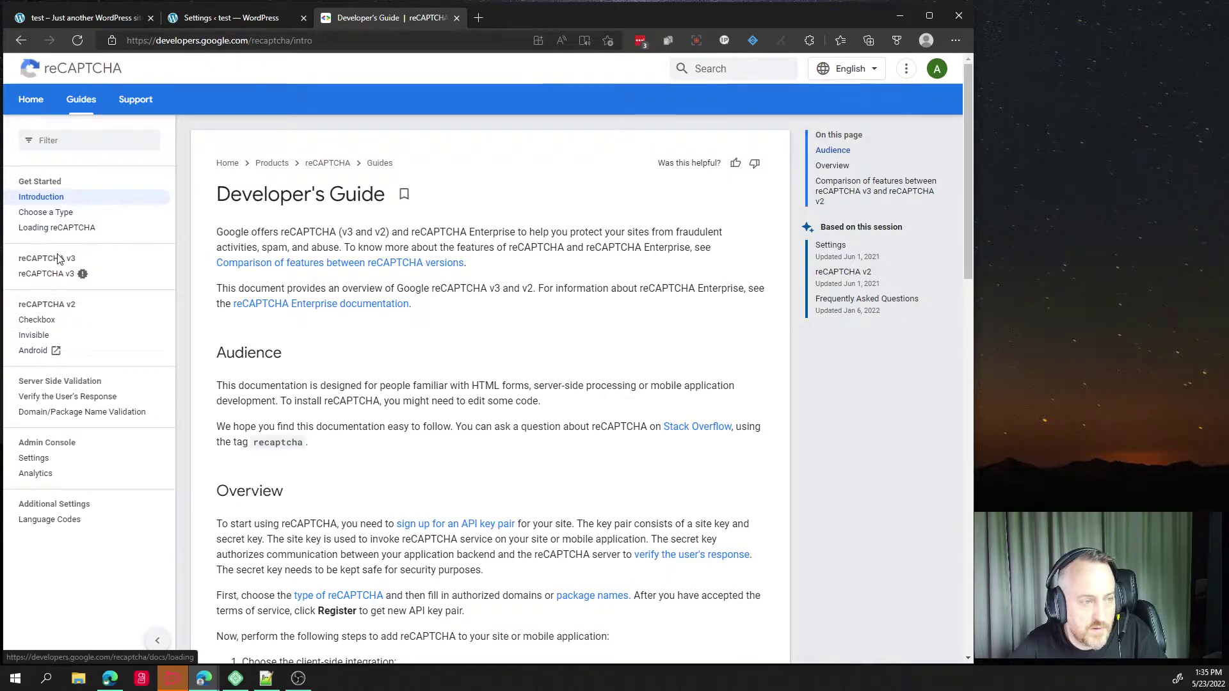
{"action": "left_click", "coordinate": [51, 274]}
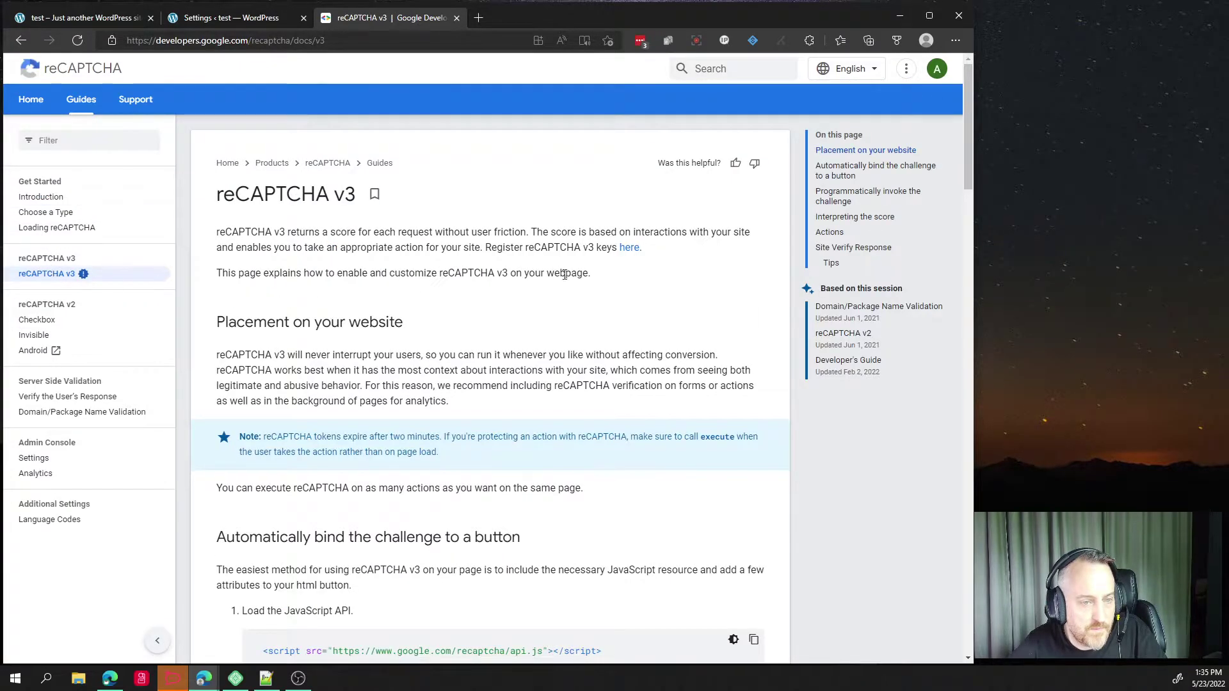
{"action": "left_click", "coordinate": [630, 248]}
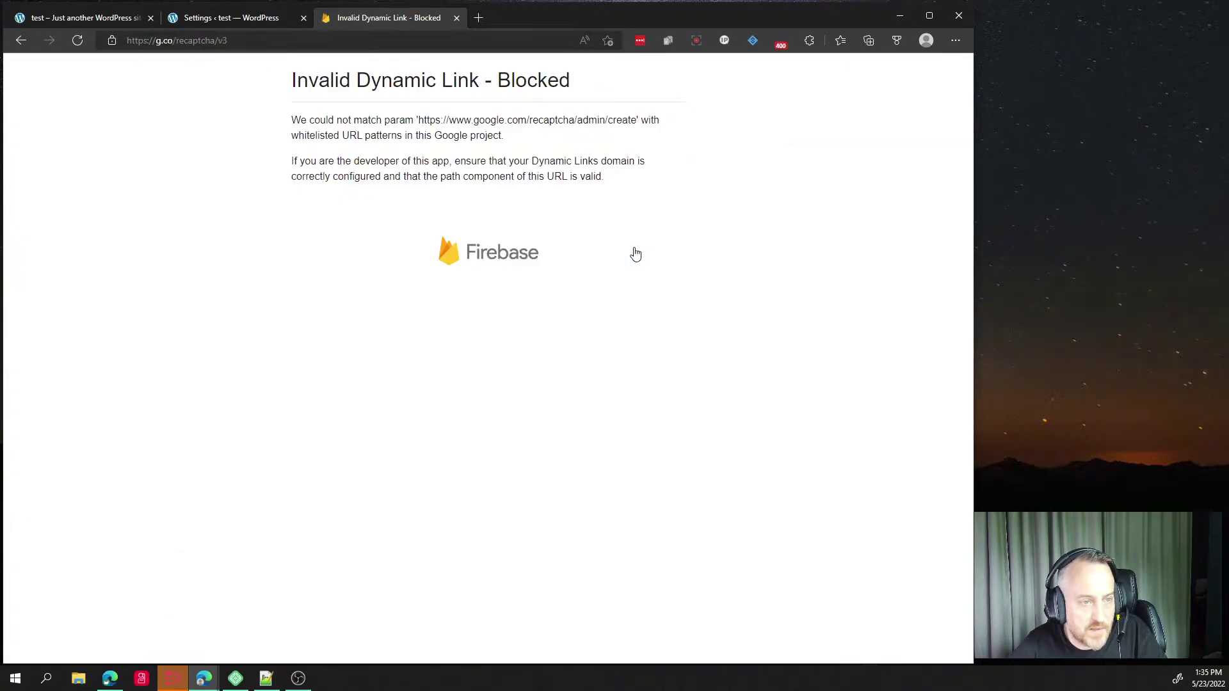
{"action": "left_click", "coordinate": [21, 40]}
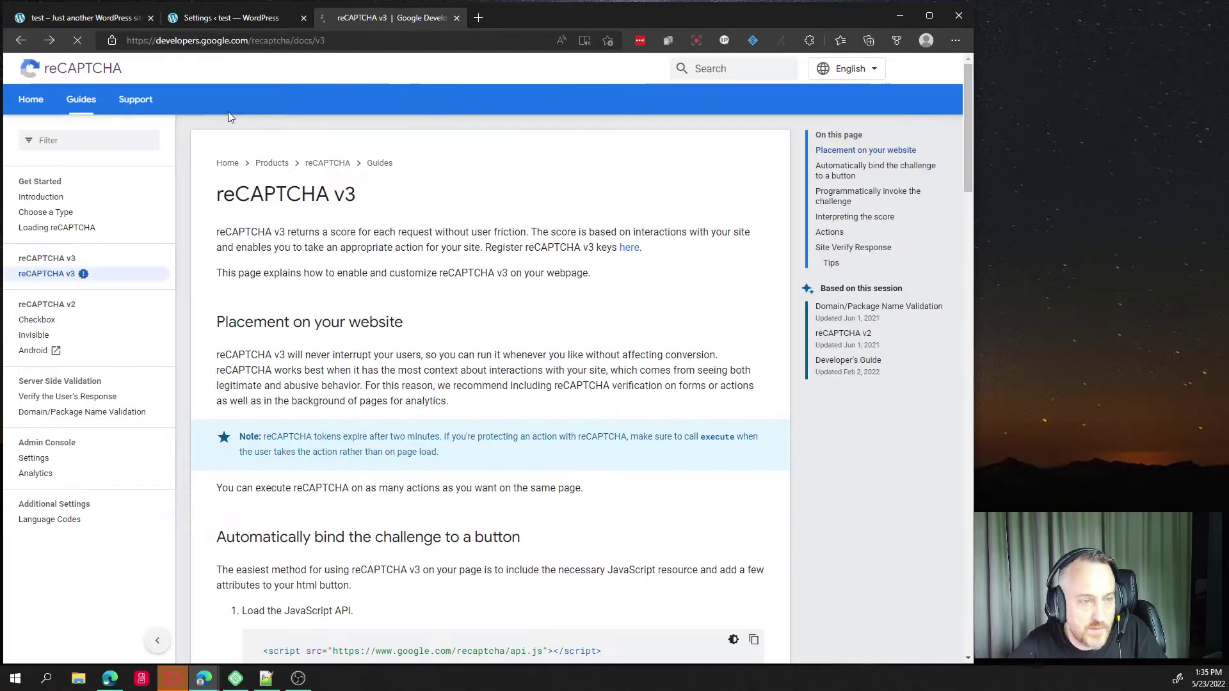
{"action": "left_click", "coordinate": [324, 165]}
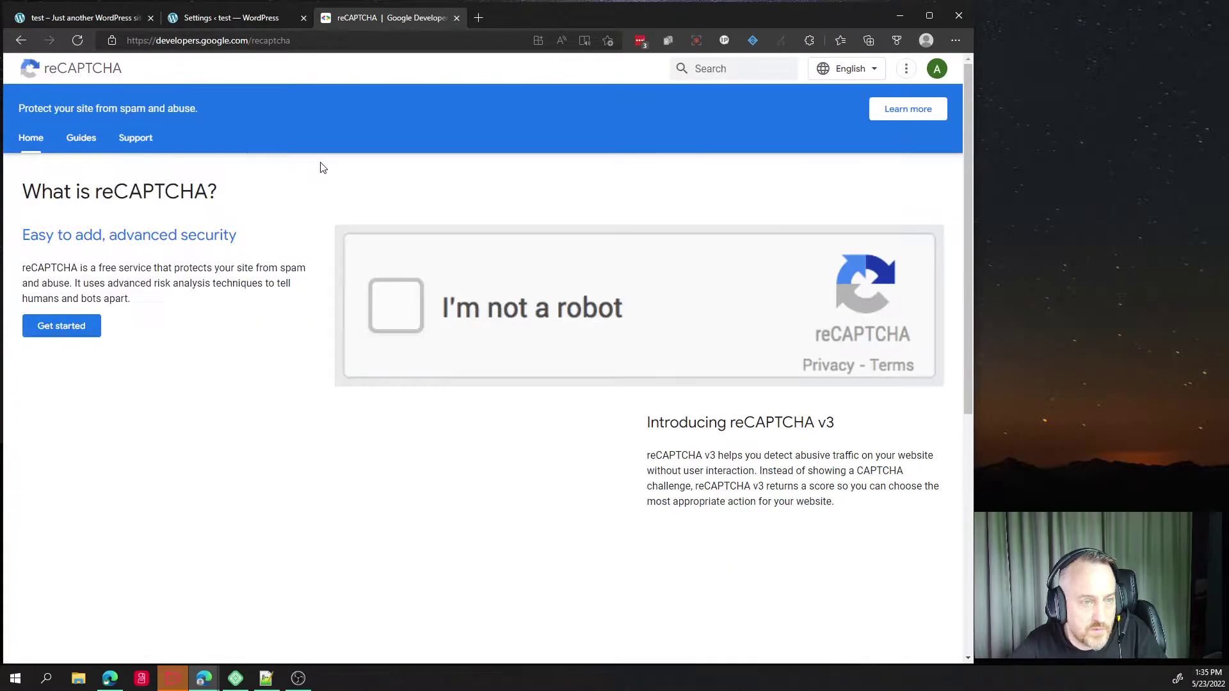
{"action": "left_click", "coordinate": [40, 325]}
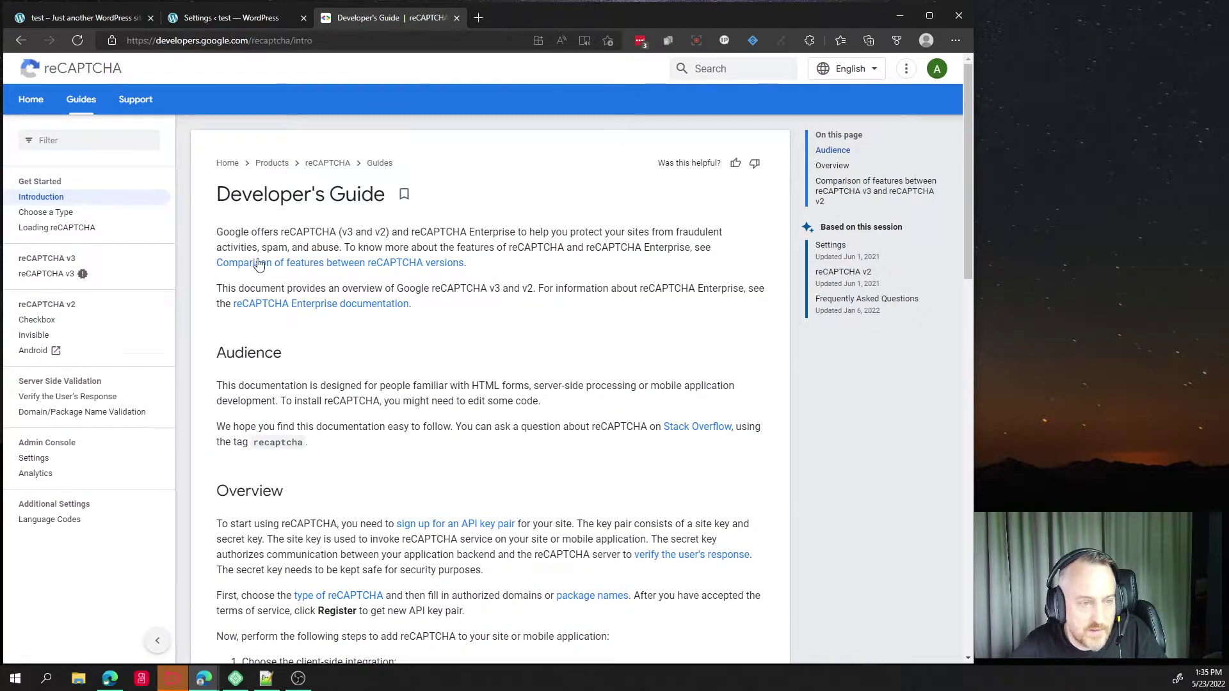
{"action": "left_click", "coordinate": [55, 271]}
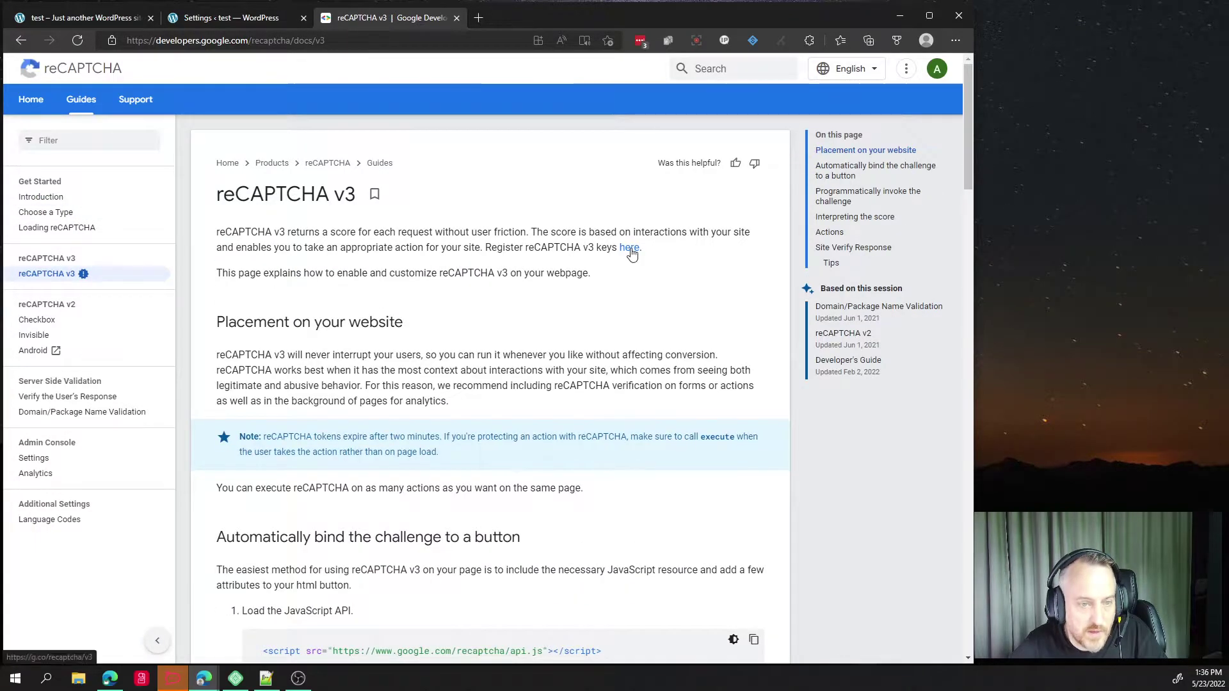
{"action": "left_click", "coordinate": [630, 250]}
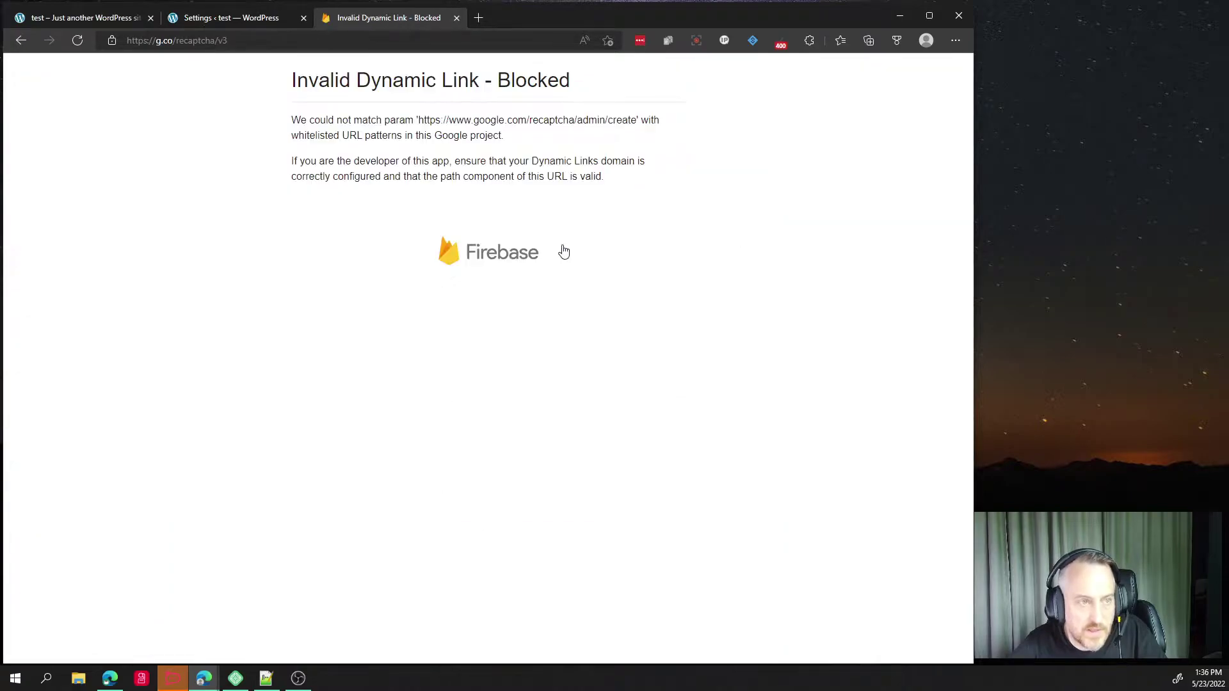
Fix the address bar to load google.com/recaptcha/about.
{"action": "left_click", "coordinate": [179, 42]}
{"action": "left_click", "coordinate": [167, 43]}
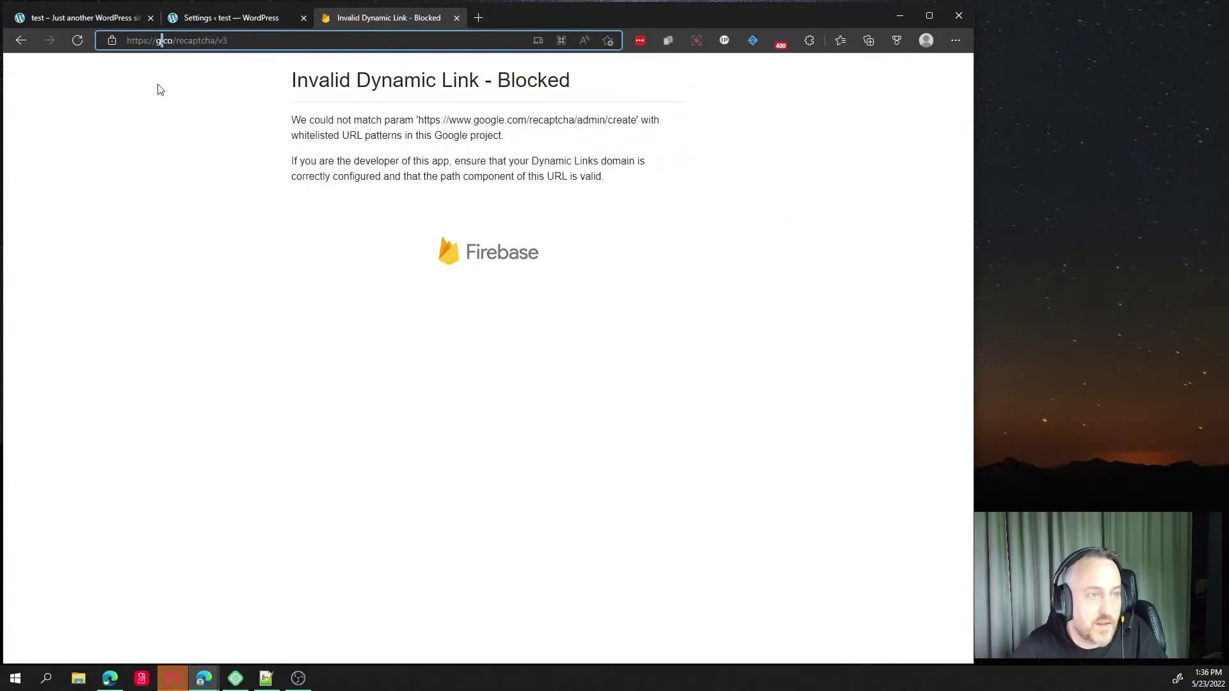
{"action": "type", "text": "oogle.co"}
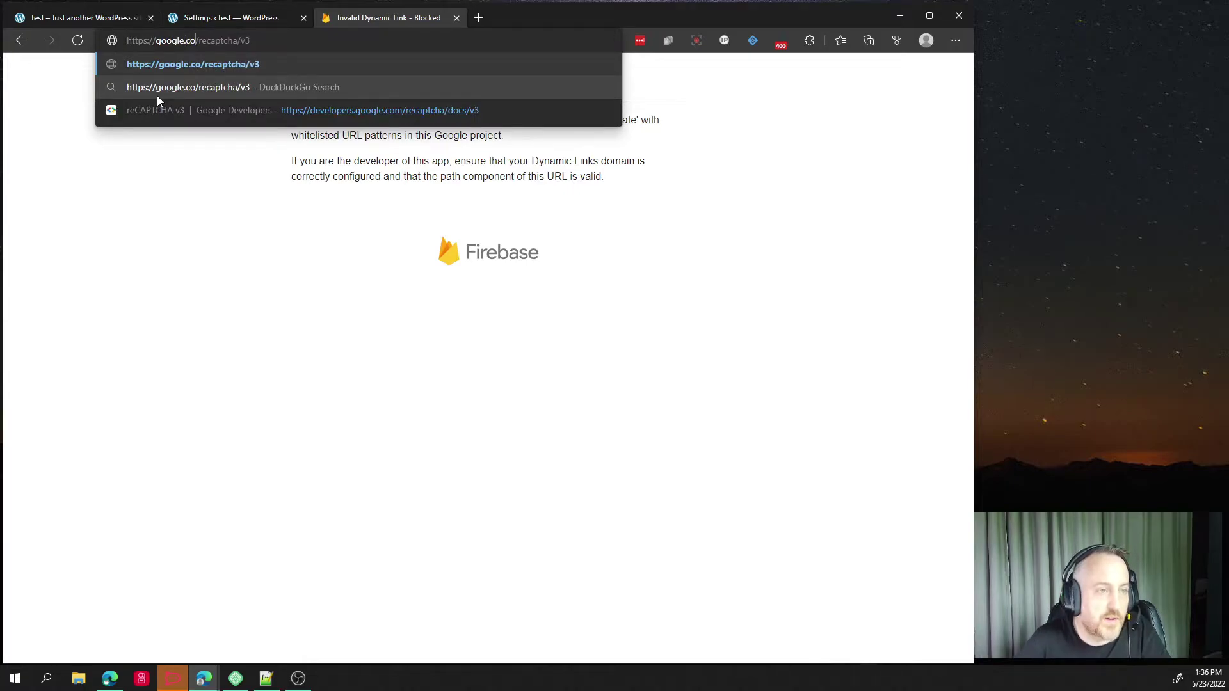
{"action": "type", "text": "m"}
{"action": "key", "text": "Return"}
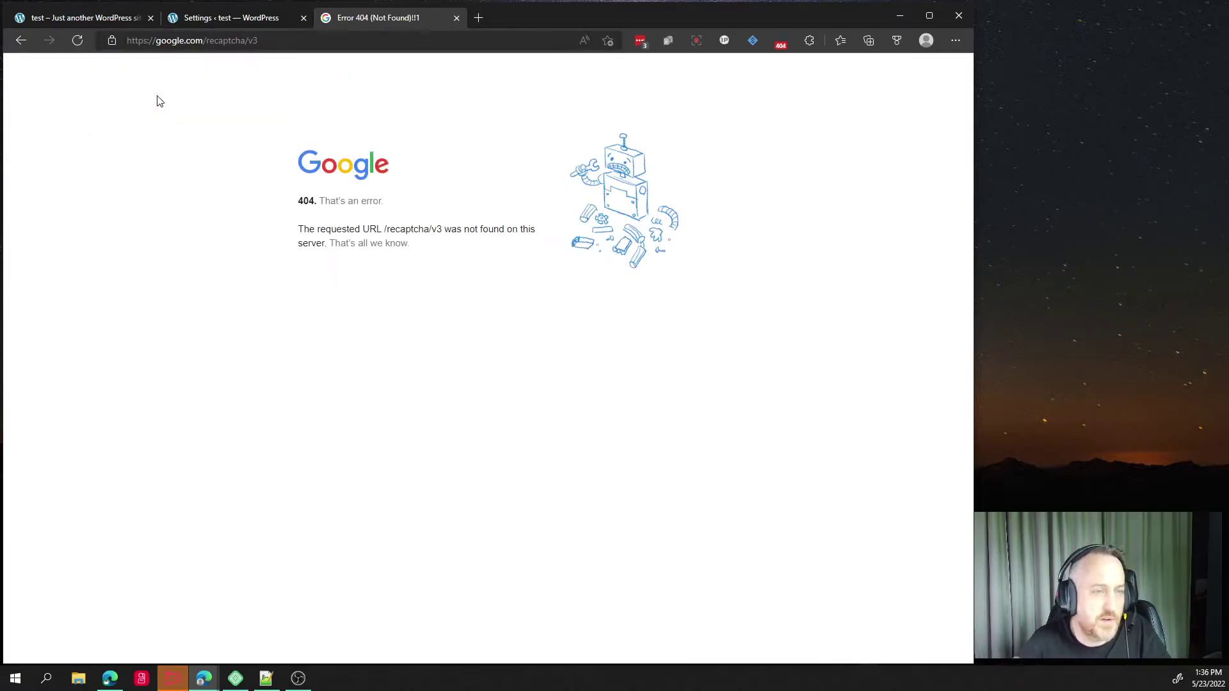
{"action": "left_click", "coordinate": [253, 40]}
{"action": "key", "text": "BackSpace"}
{"action": "key", "text": "BackSpace"}
{"action": "key", "text": "Return"}
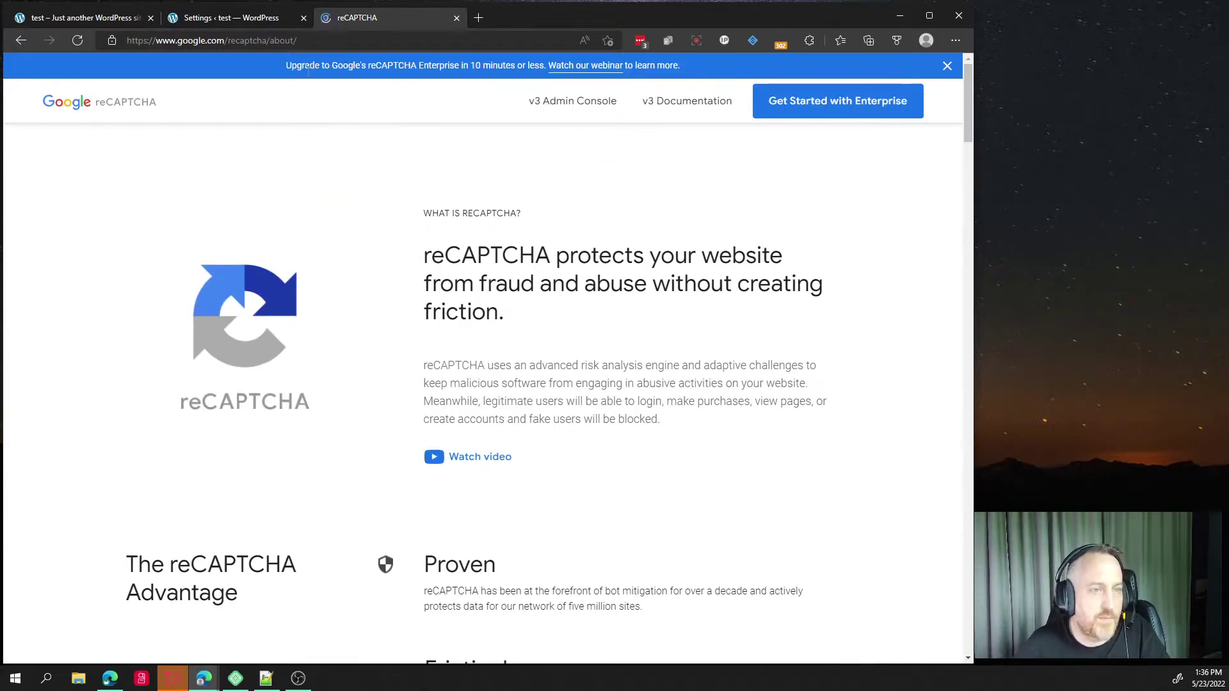
Open the v3 Admin Console showing the existing v2 Checkbox site's dashboard.
{"action": "left_click", "coordinate": [190, 42]}
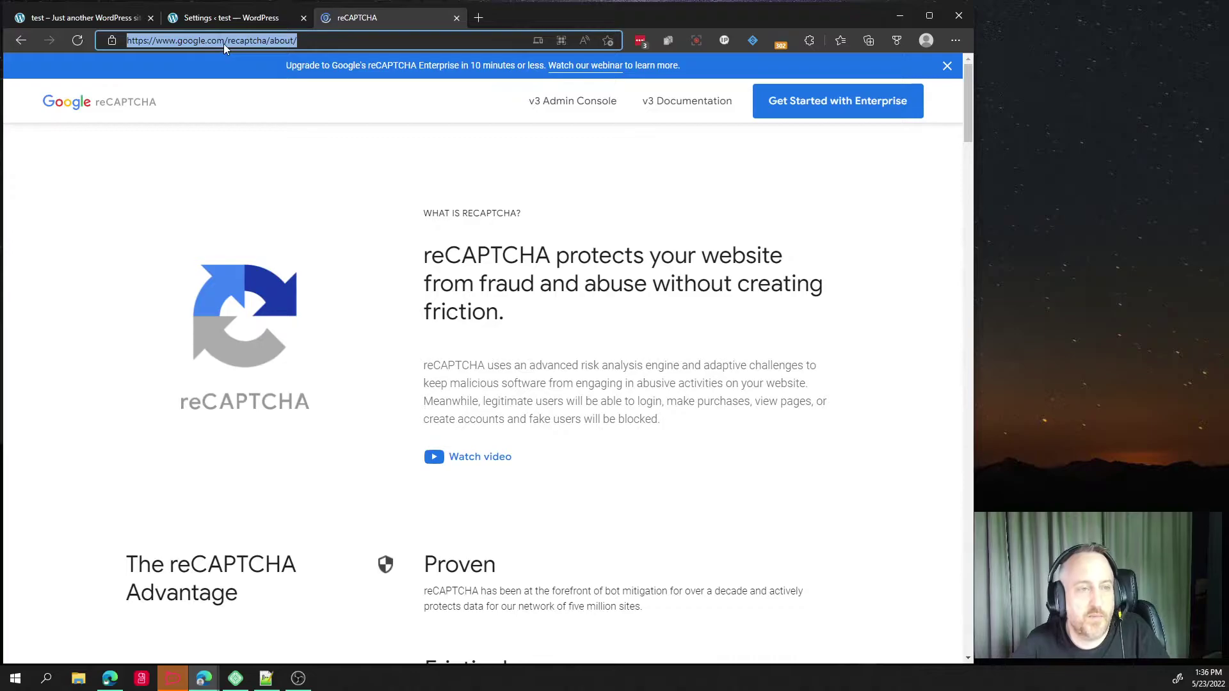
{"action": "left_click", "coordinate": [276, 40]}
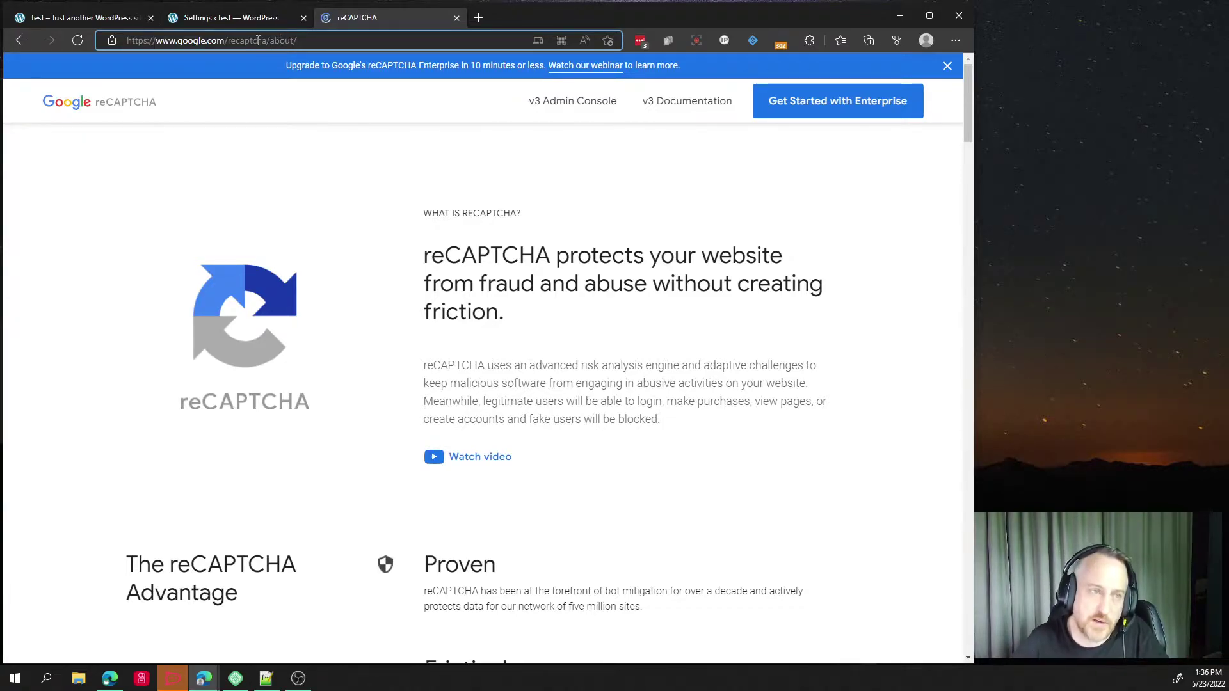
{"action": "triple_click", "coordinate": [258, 41]}
{"action": "left_click", "coordinate": [276, 38]}
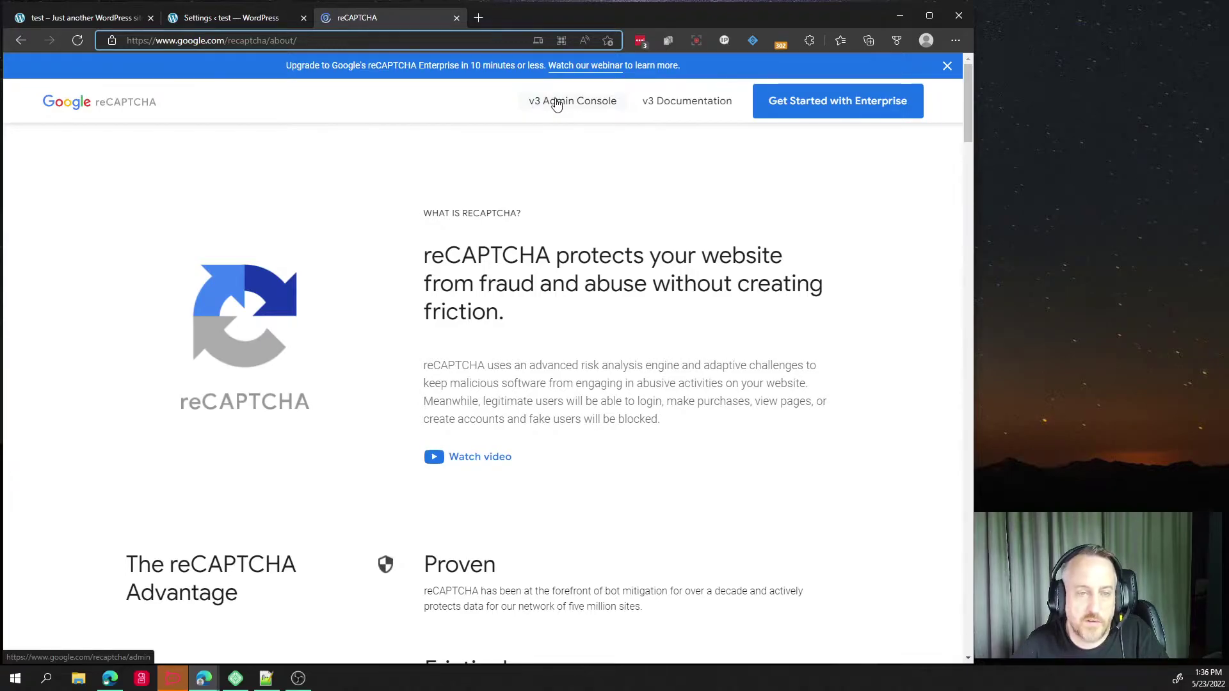
{"action": "left_click", "coordinate": [557, 104]}
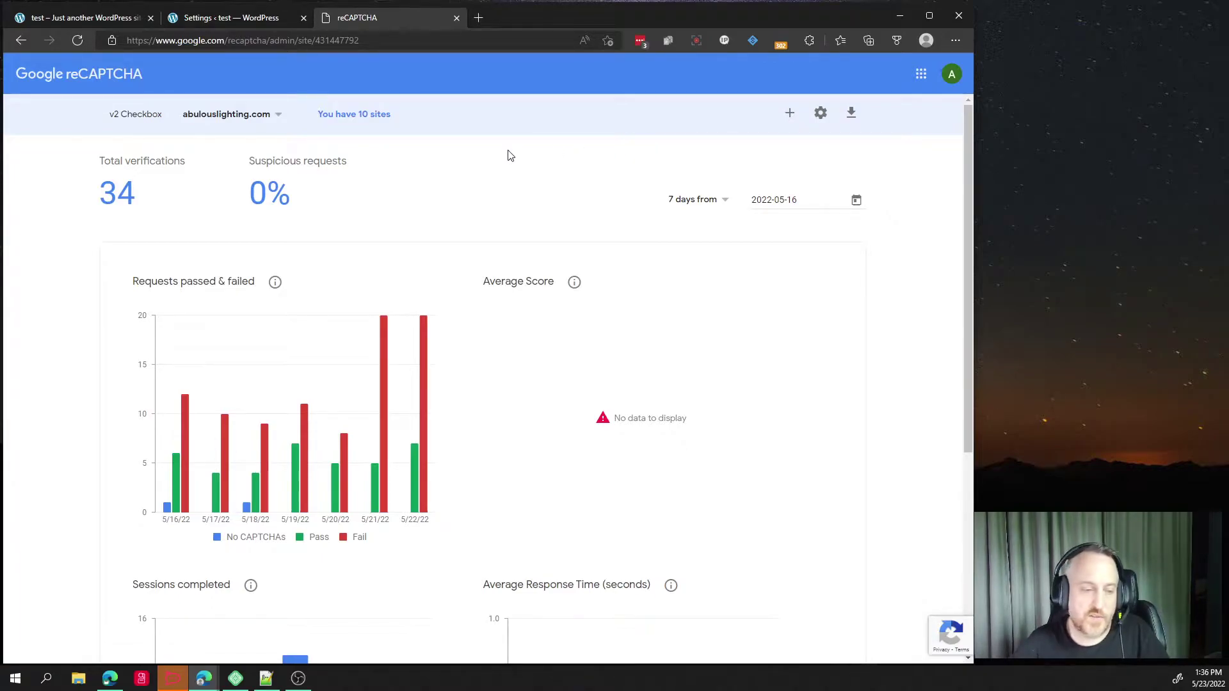
Start a new site registration labelled test.local, checking the WordPress site's domain.
{"action": "left_click", "coordinate": [791, 115]}
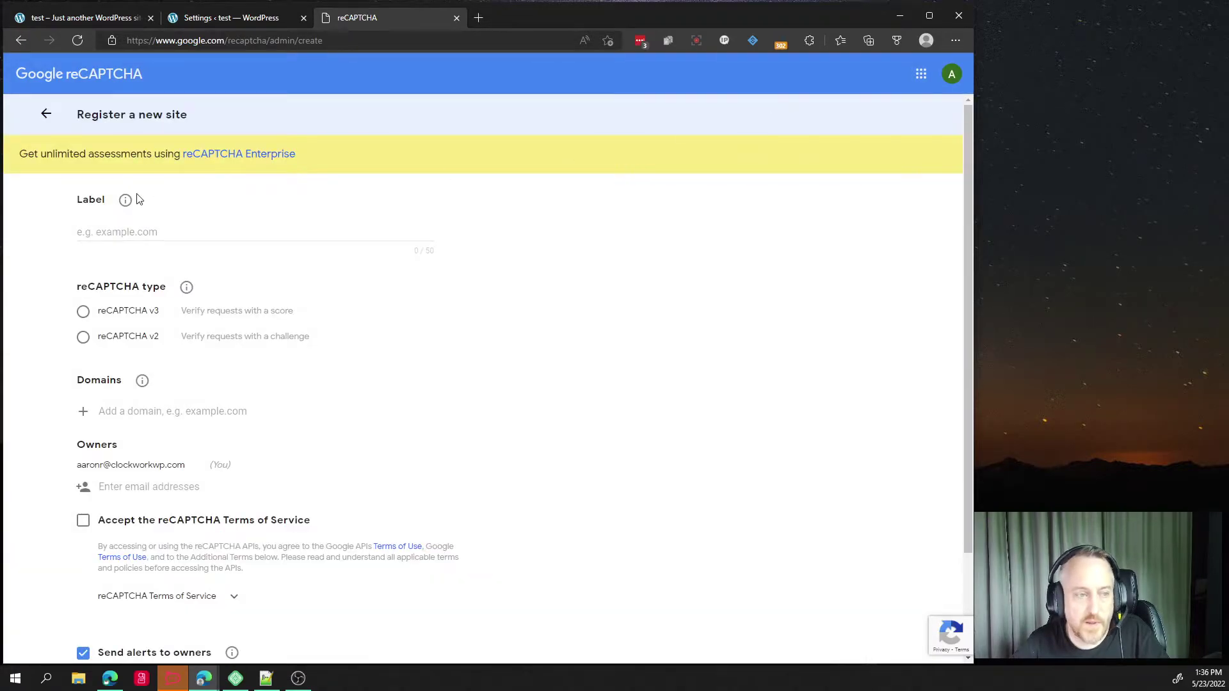
{"action": "left_click", "coordinate": [146, 235]}
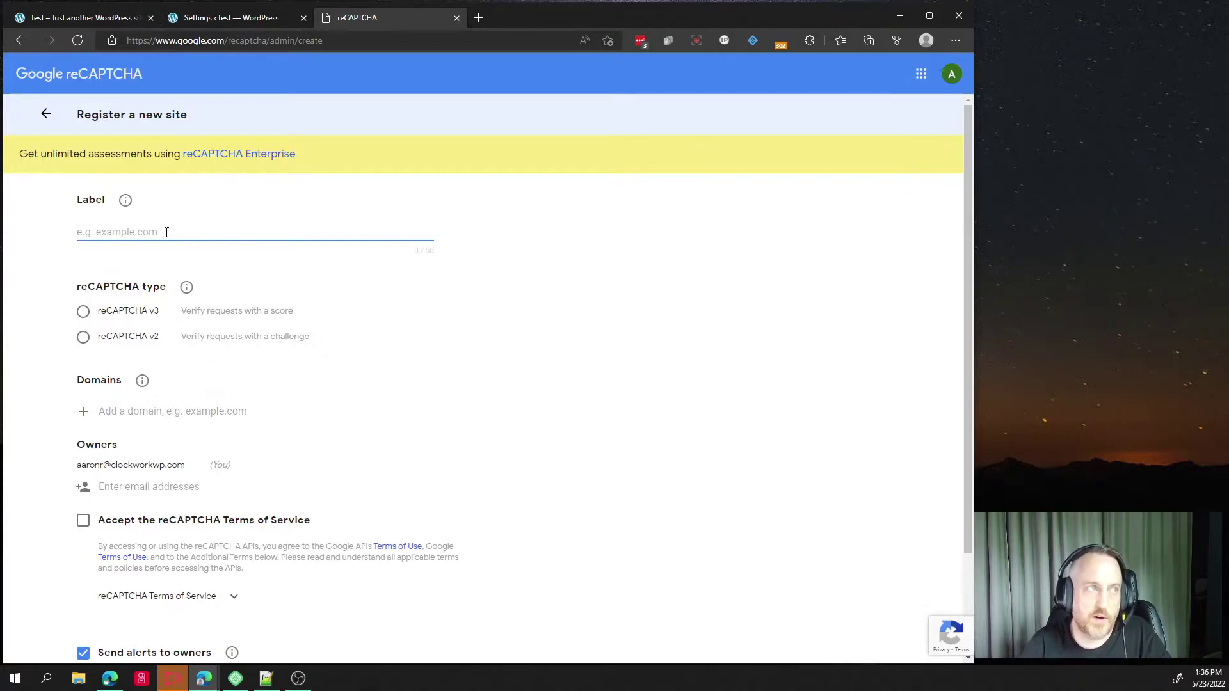
{"action": "type", "text": "test.local"}
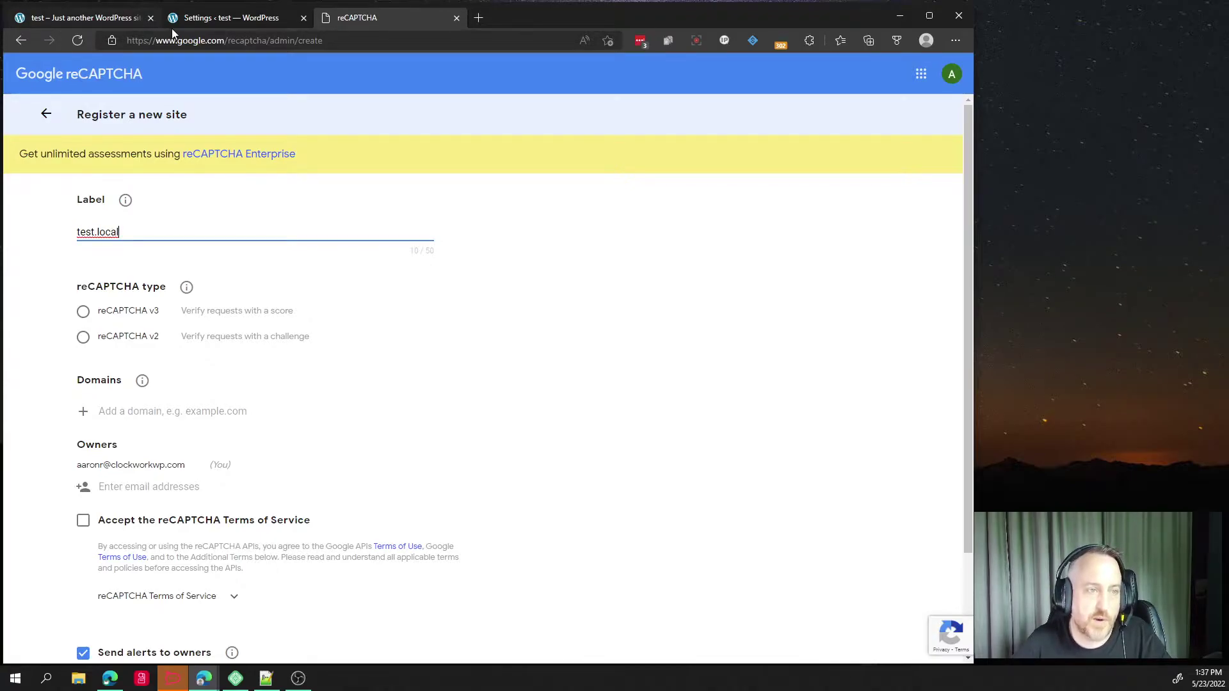
{"action": "left_click", "coordinate": [182, 24]}
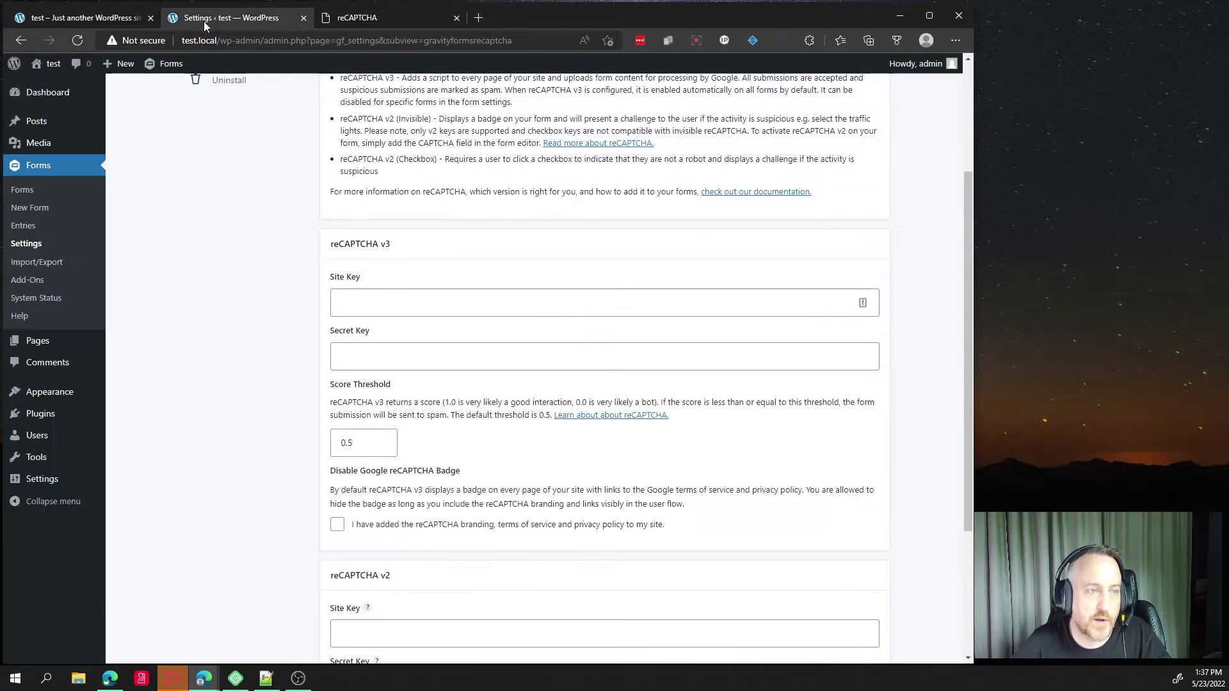
{"action": "left_click", "coordinate": [207, 38]}
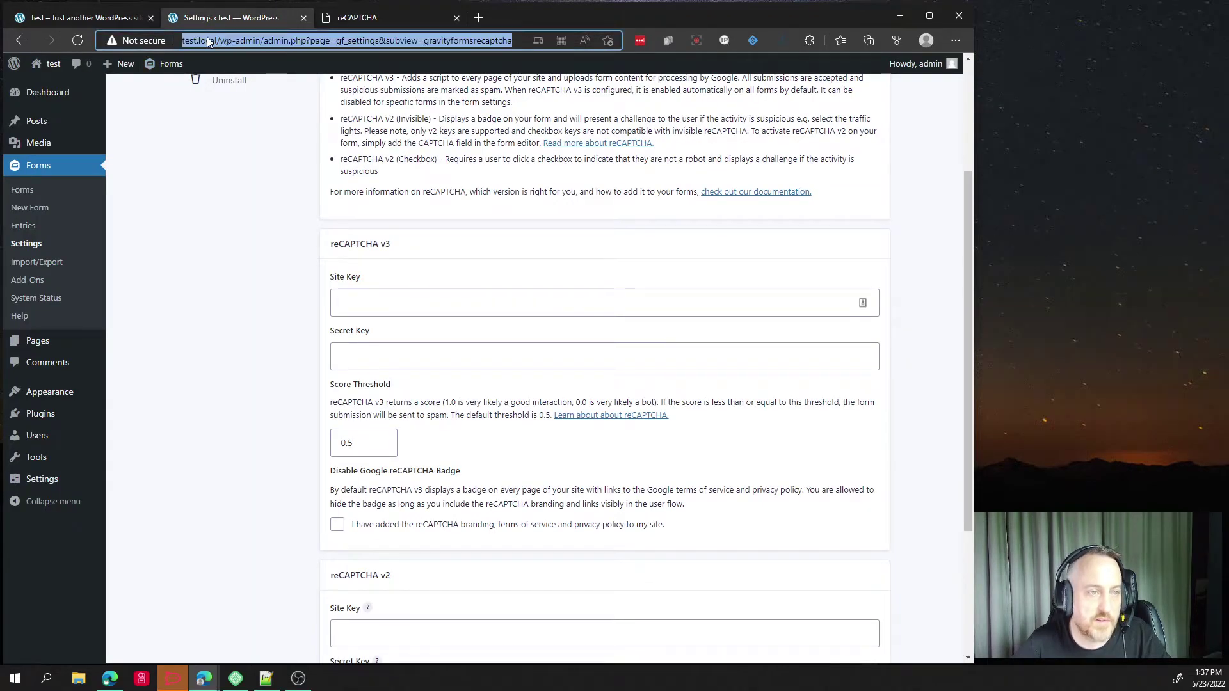
{"action": "left_click", "coordinate": [372, 18]}
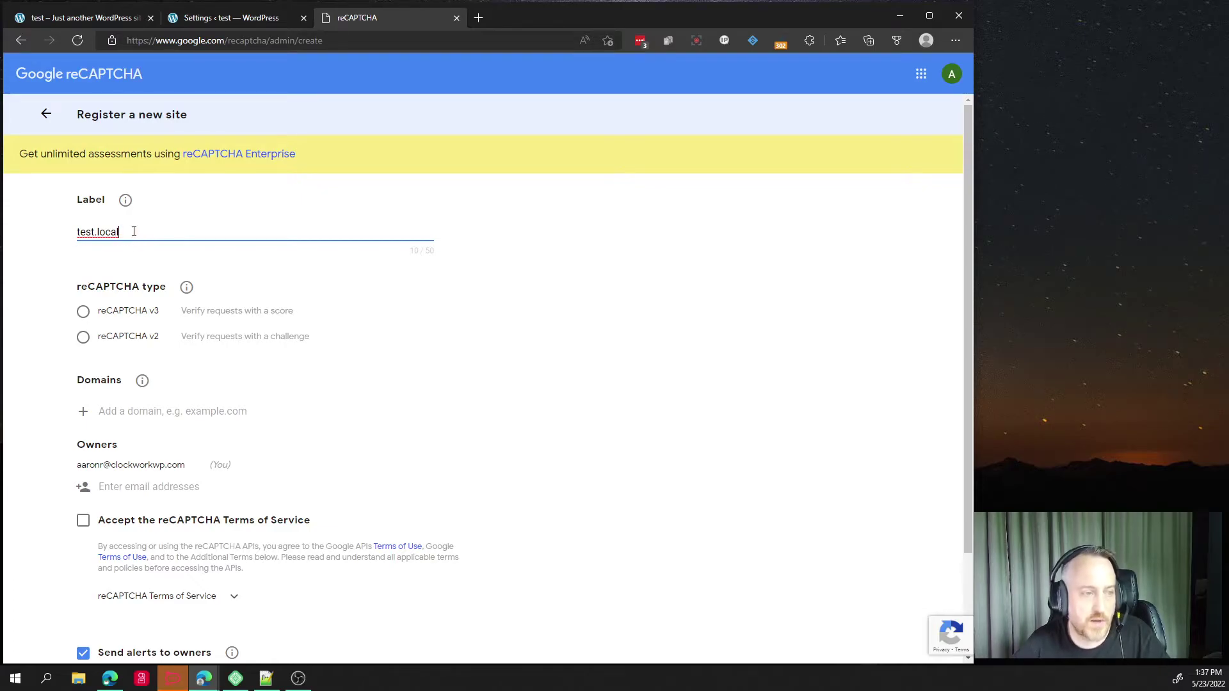
Choose reCAPTCHA v3 as the type and begin entering the site's domain.
{"action": "left_click", "coordinate": [83, 313]}
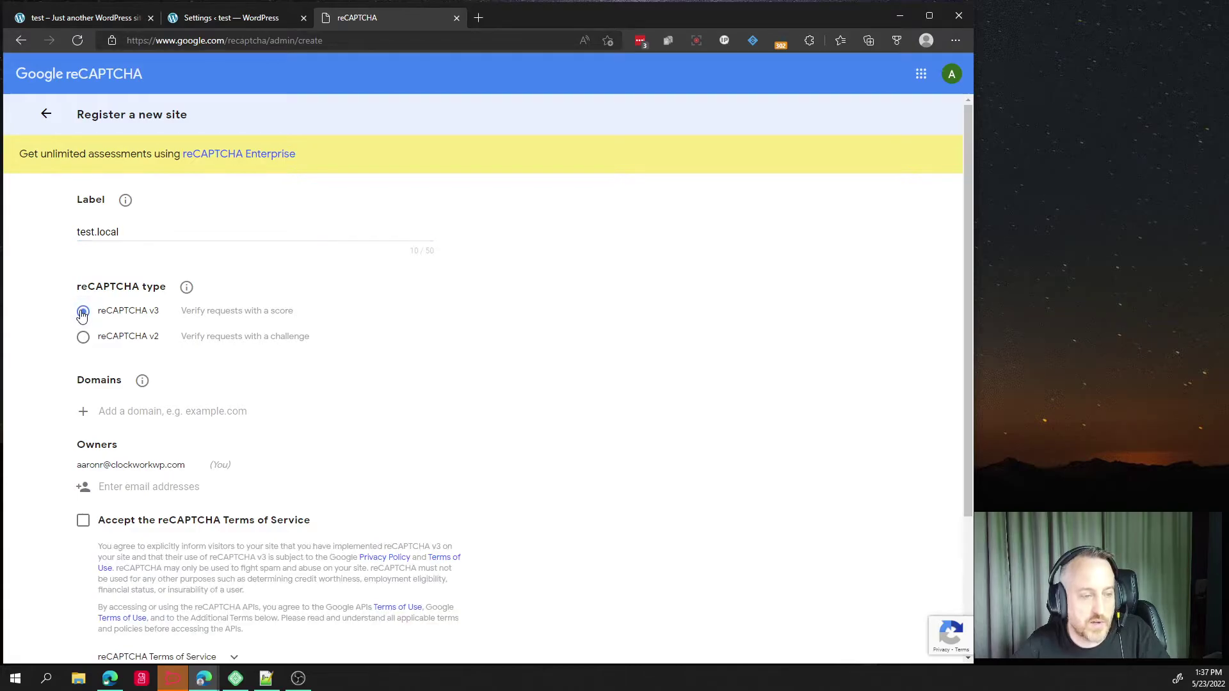
{"action": "left_click", "coordinate": [125, 410]}
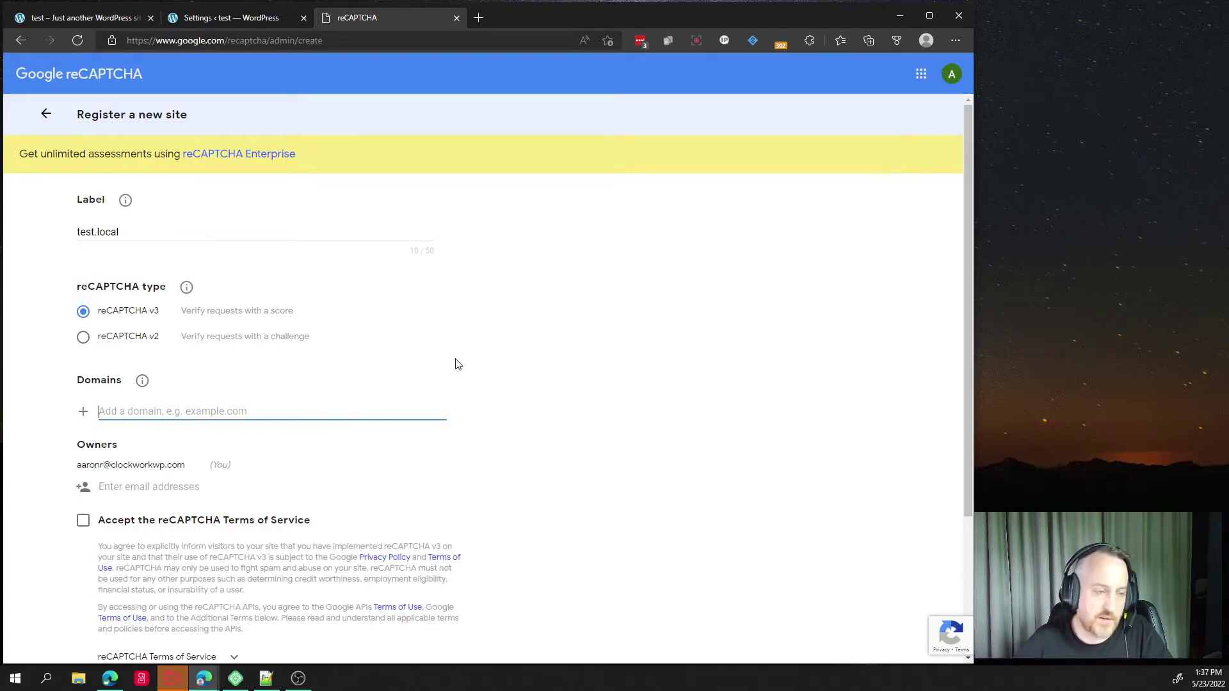
{"action": "type", "text": "aaron"}
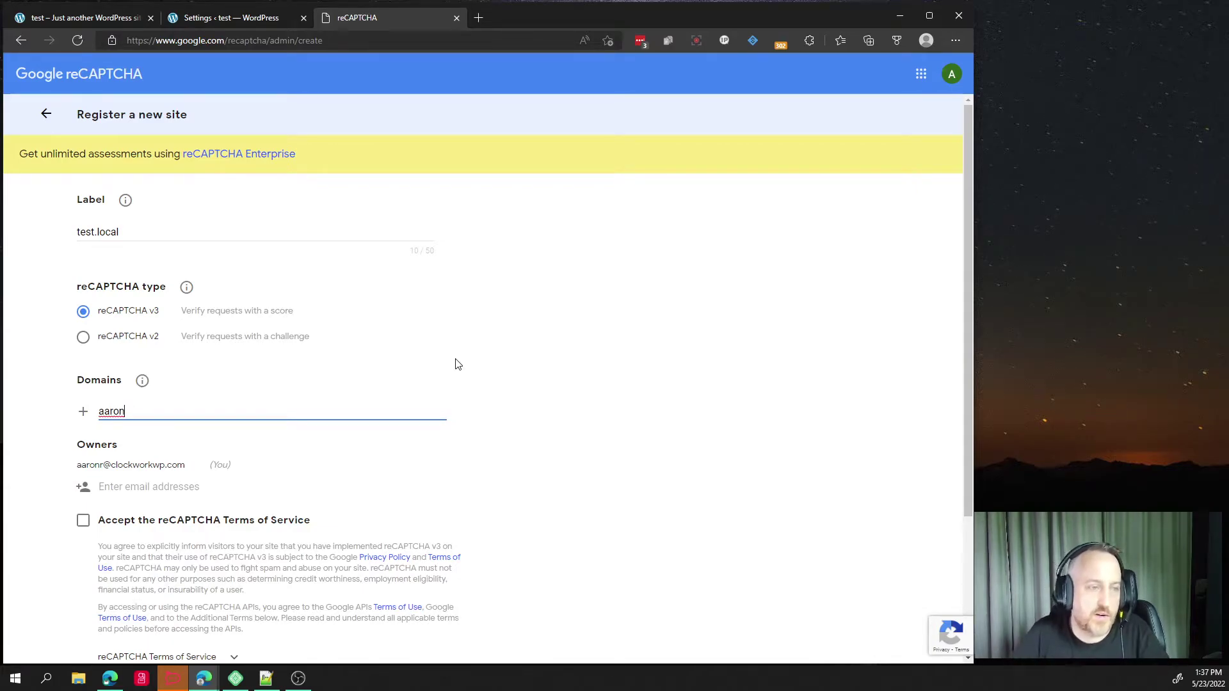
Replace the test.local label with the site's domain name.
{"action": "left_click", "coordinate": [107, 247]}
{"action": "key", "text": "ctrl+a"}
{"action": "type", "text": "aaronreimann."}
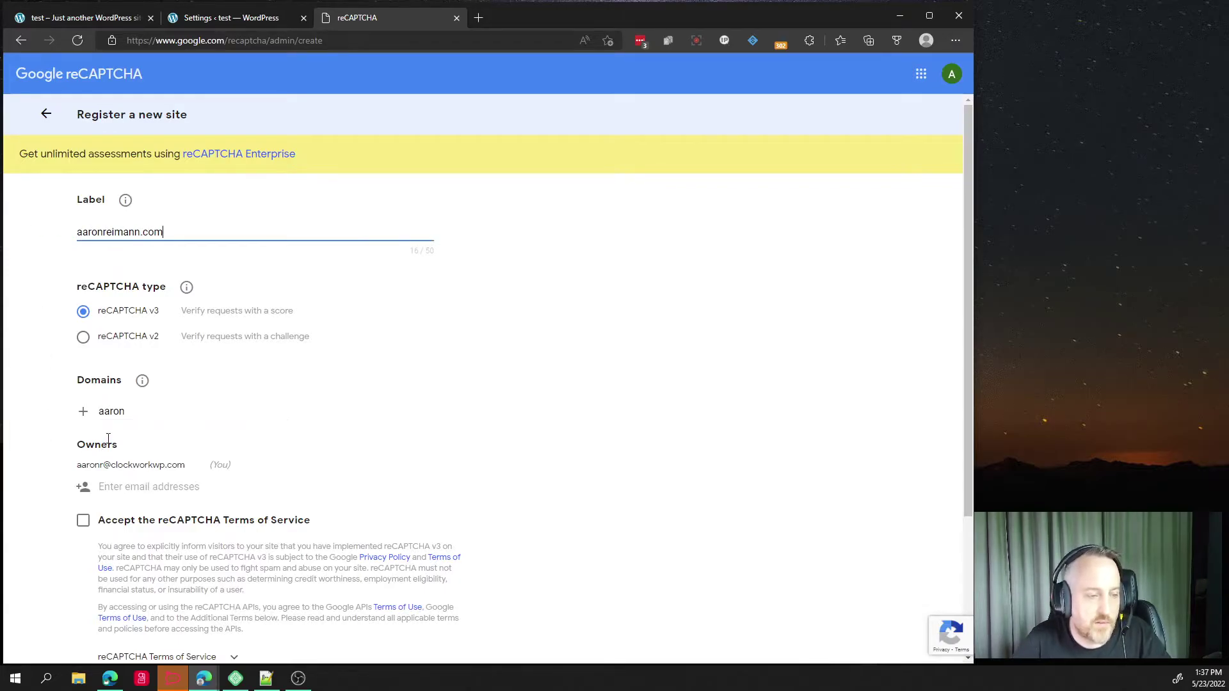
Add the site's domain to the list and type its www variant as a second domain.
{"action": "left_click", "coordinate": [128, 411]}
{"action": "type", "text": "reimann.com"}
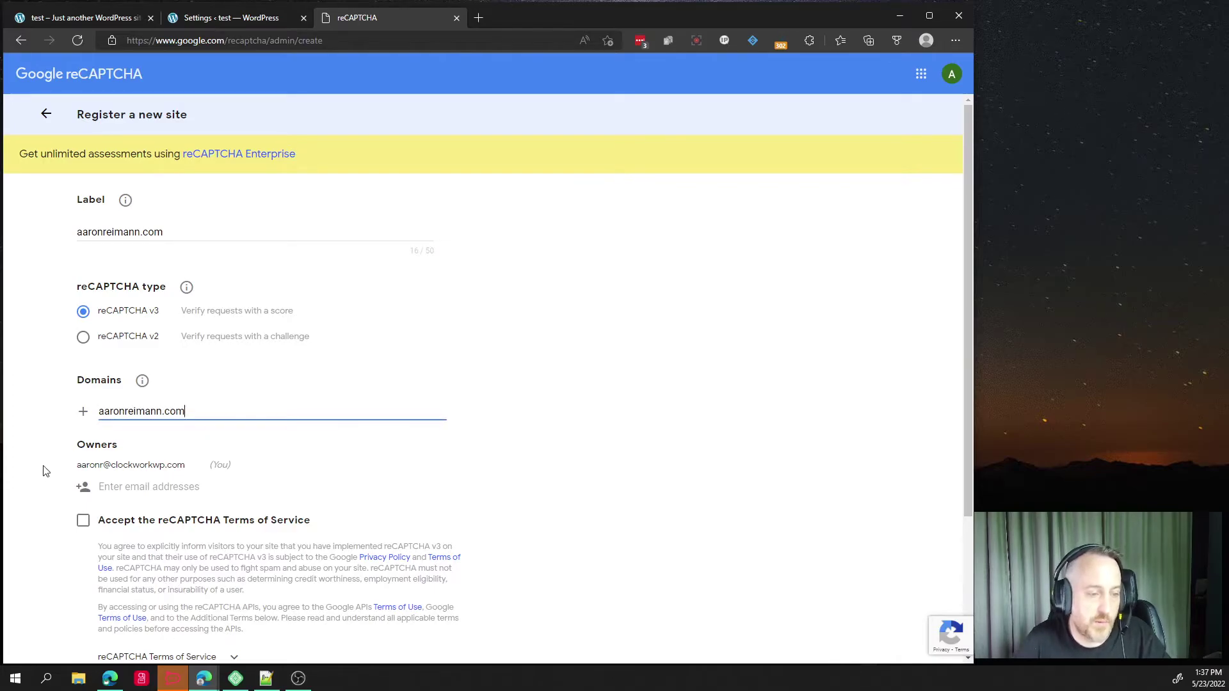
{"action": "left_click", "coordinate": [84, 415]}
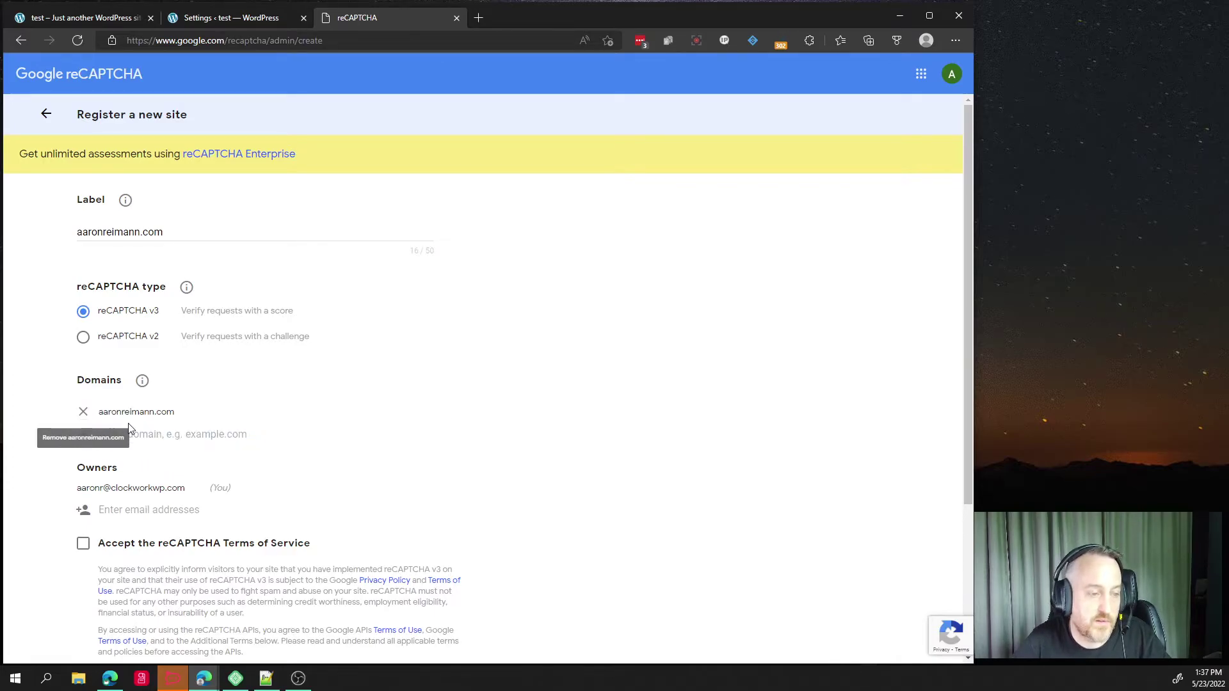
{"action": "left_click", "coordinate": [174, 434]}
{"action": "type", "text": "www.aaronreimann.com"}
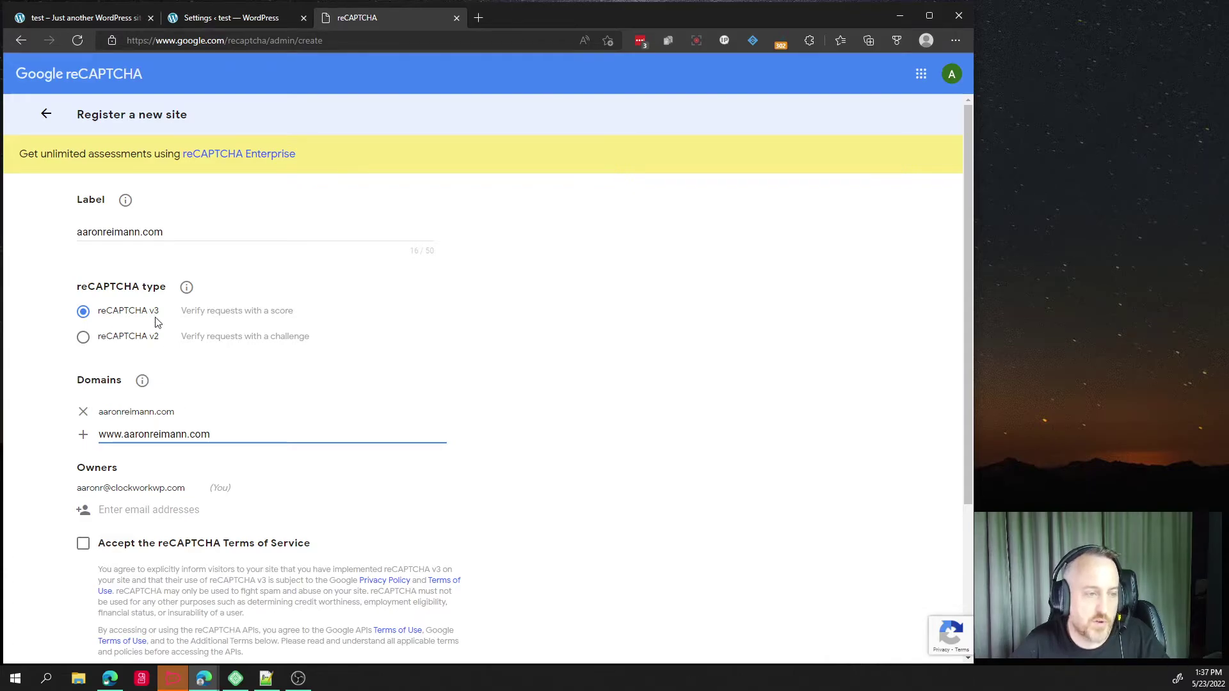
{"action": "left_click_drag", "start_coordinate": [179, 232], "coordinate": [49, 231]}
{"action": "type", "text": "test.local"}
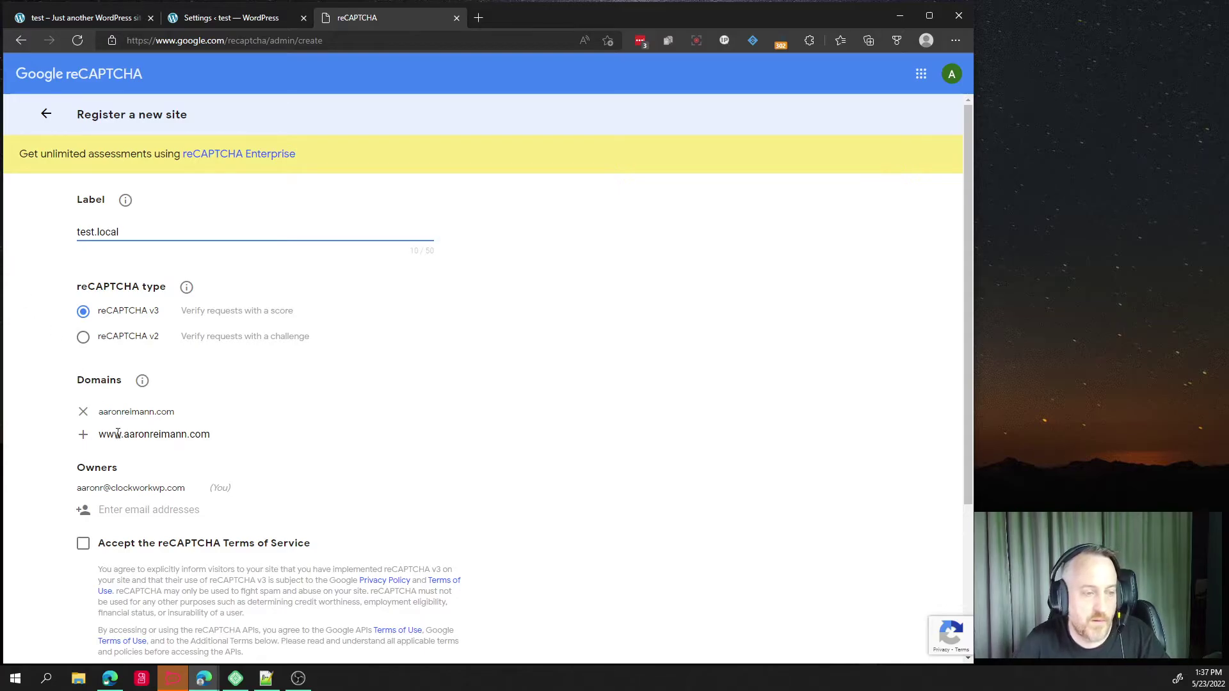
{"action": "left_click_drag", "start_coordinate": [98, 412], "coordinate": [210, 438]}
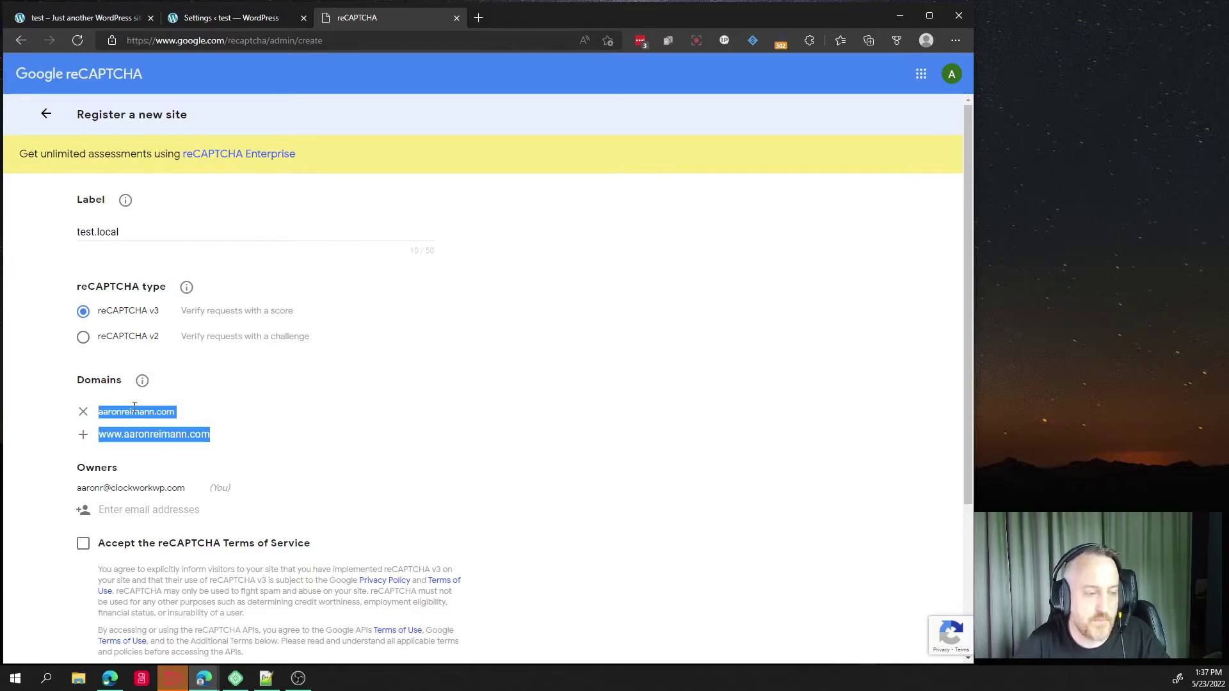
{"action": "left_click", "coordinate": [172, 418]}
{"action": "left_click", "coordinate": [222, 429]}
{"action": "key", "text": "ctrl+a"}
{"action": "type", "text": "test"}
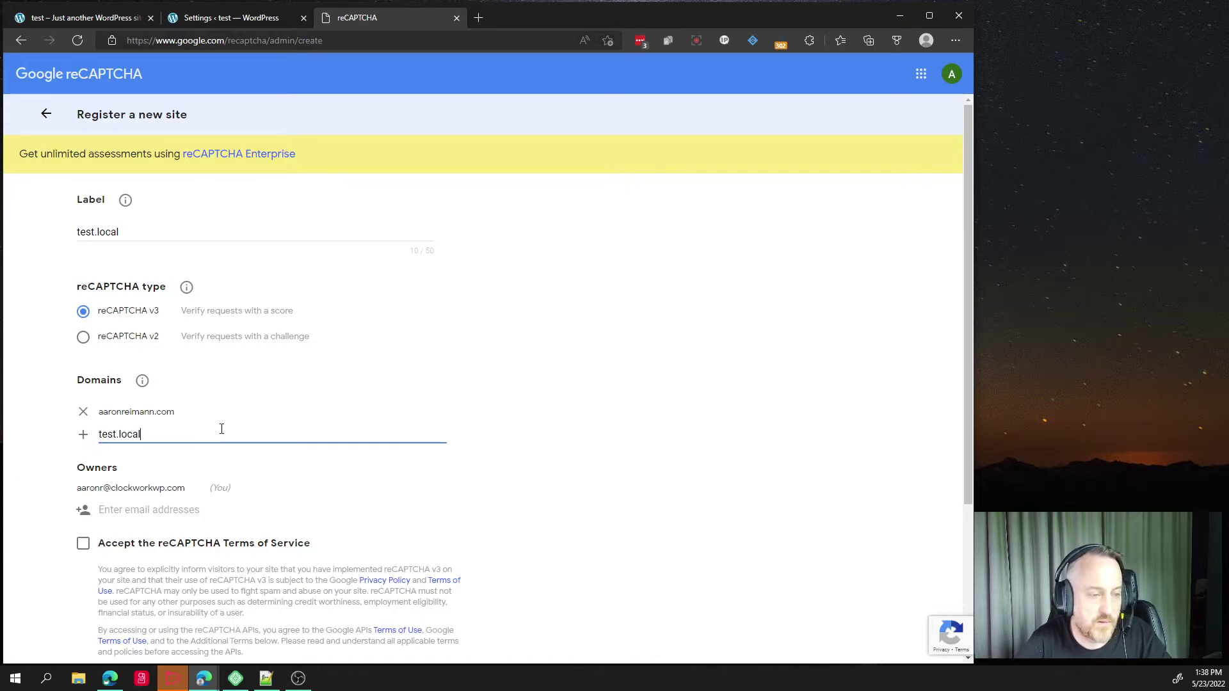
{"action": "type", "text": ".local"}
{"action": "key", "text": "Home"}
{"action": "type", "text": "www."}
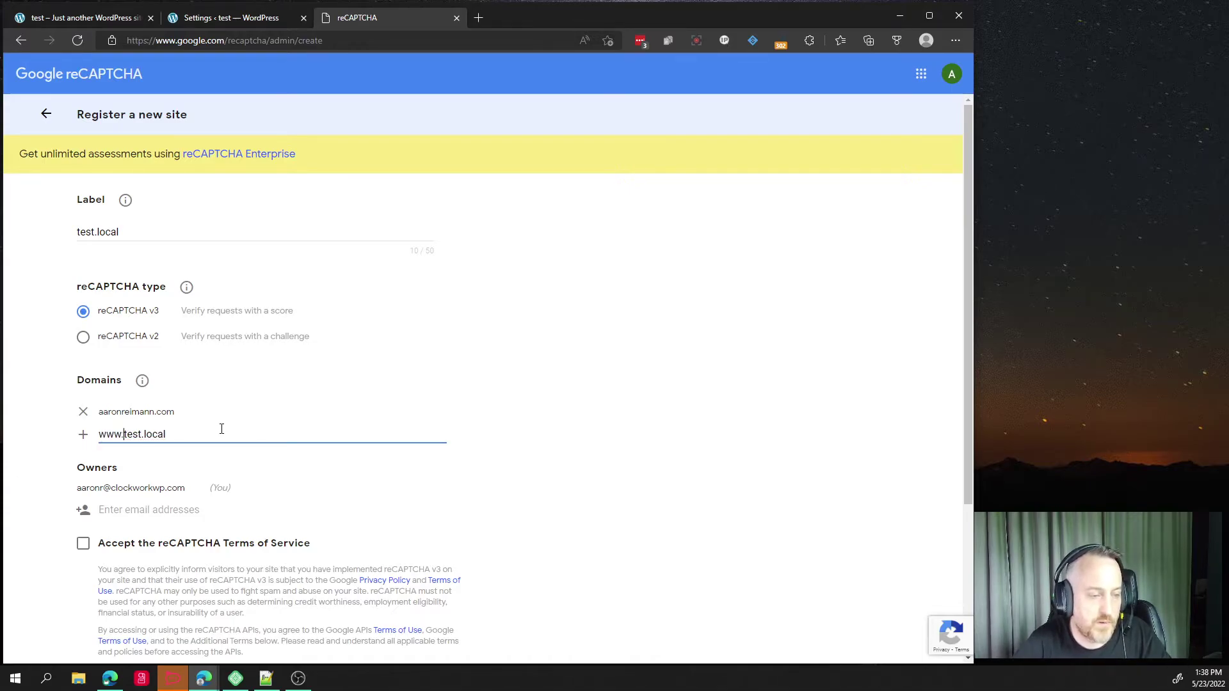
Remove the old domain, add test.local, and accept the reCAPTCHA Terms of Service.
{"action": "triple_click", "coordinate": [145, 410]}
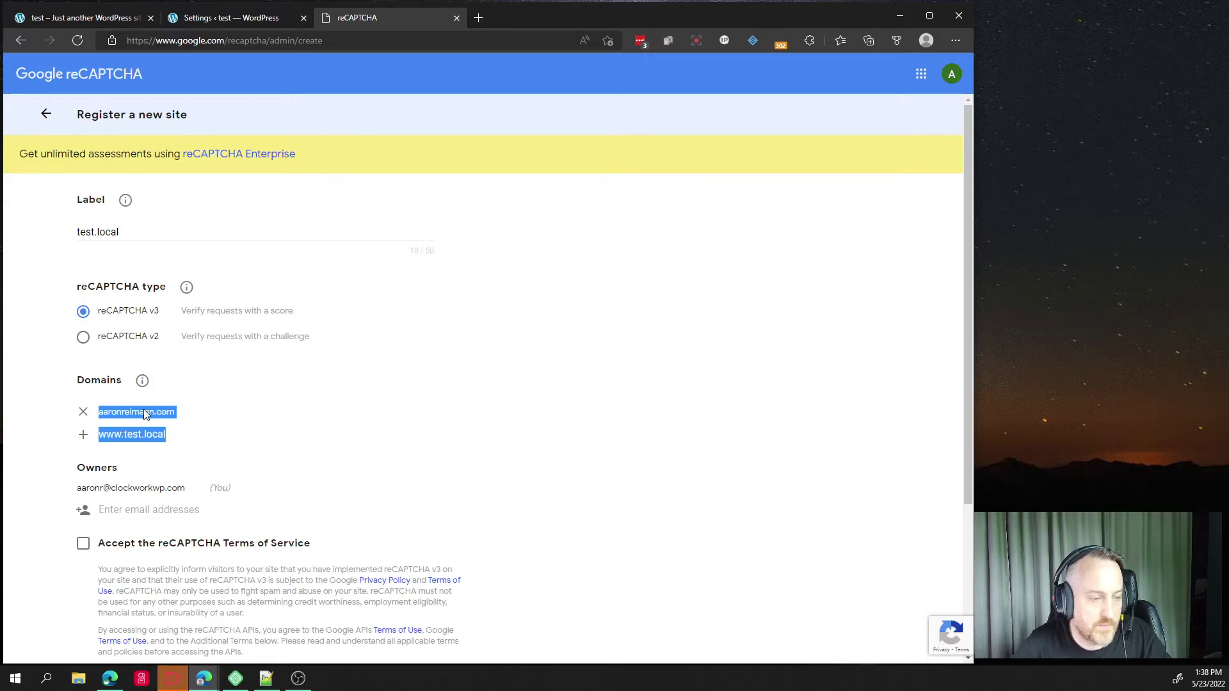
{"action": "double_click", "coordinate": [144, 411]}
{"action": "left_click_drag", "start_coordinate": [192, 417], "coordinate": [100, 414]}
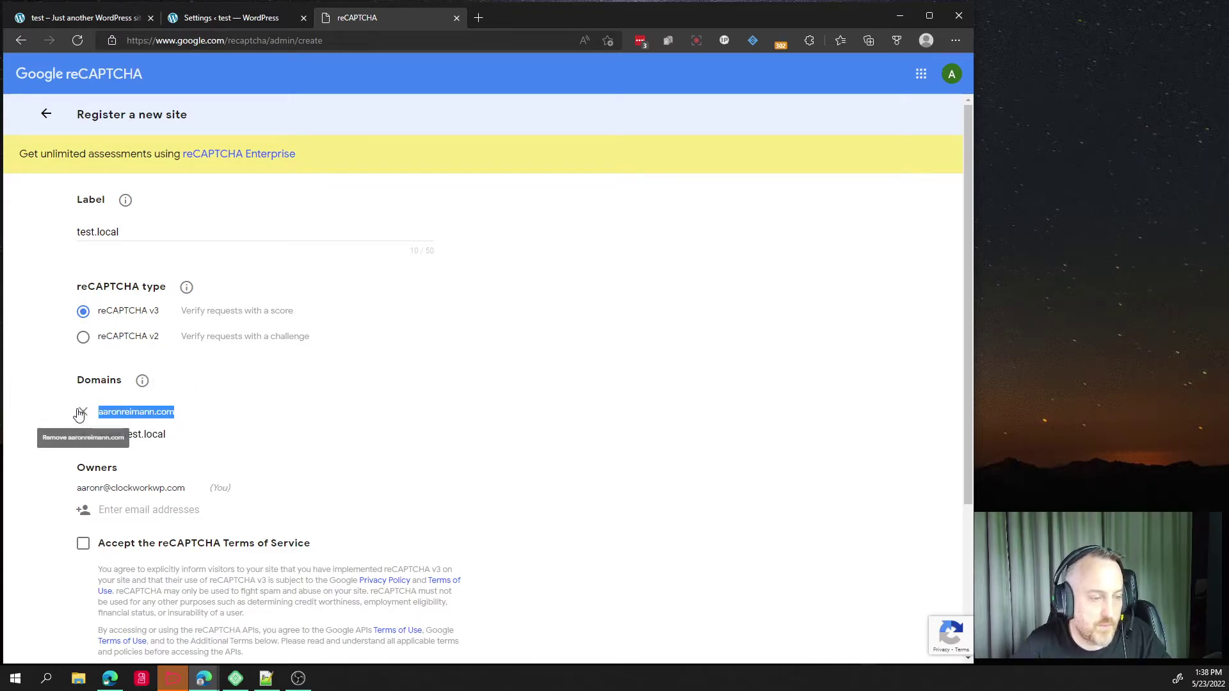
{"action": "left_click", "coordinate": [84, 412]}
{"action": "left_click", "coordinate": [95, 433]}
{"action": "type", "text": "test.local"}
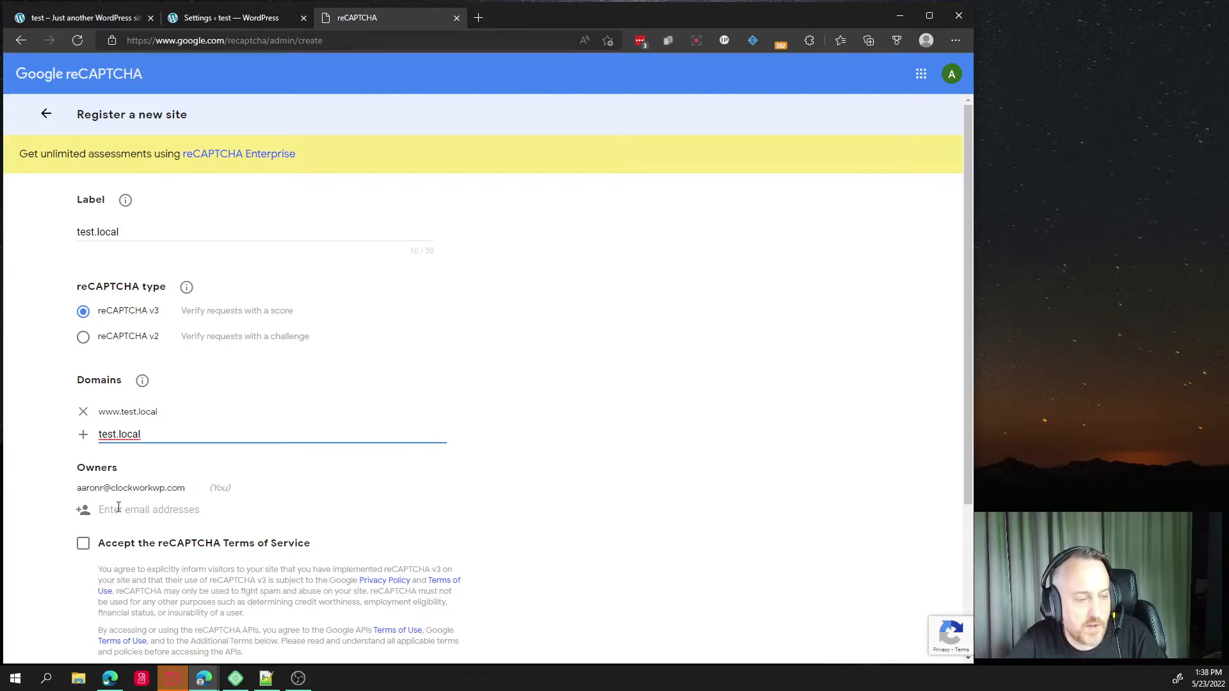
{"action": "left_click", "coordinate": [89, 544]}
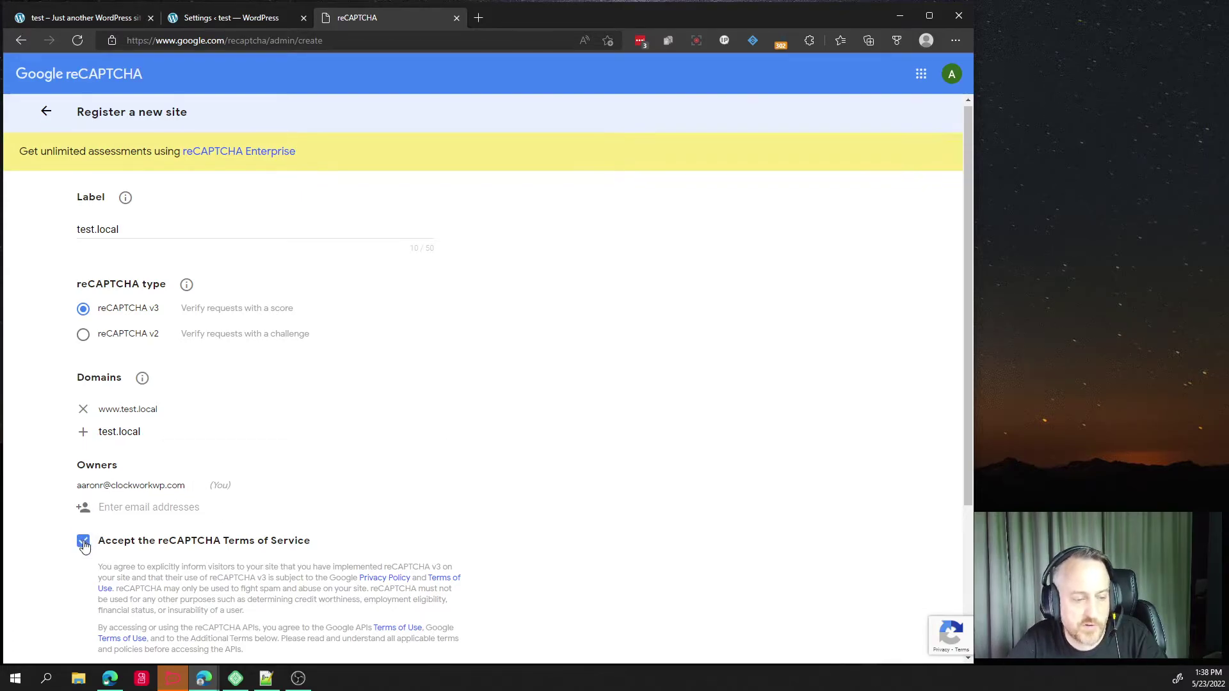
{"action": "scroll", "coordinate": [89, 544], "scroll_direction": "down", "scroll_amount": 3}
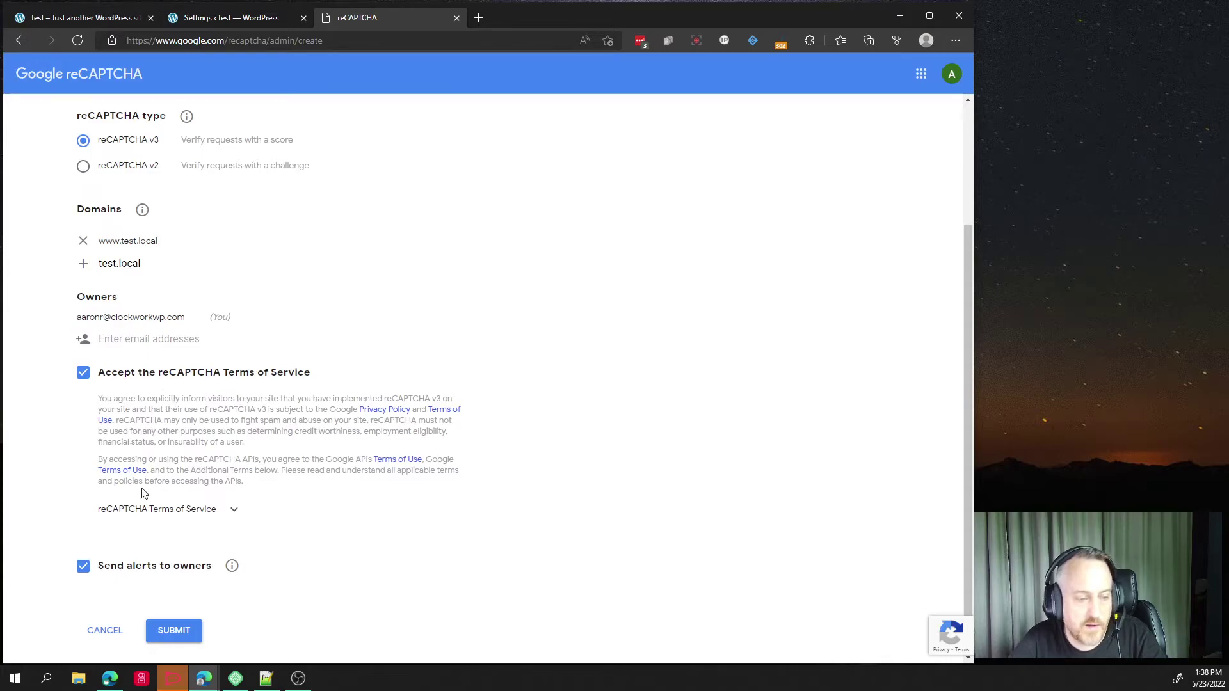
Register the test.local site in Google reCAPTCHA and paste its site key into Gravity Forms.
{"action": "left_click", "coordinate": [173, 634]}
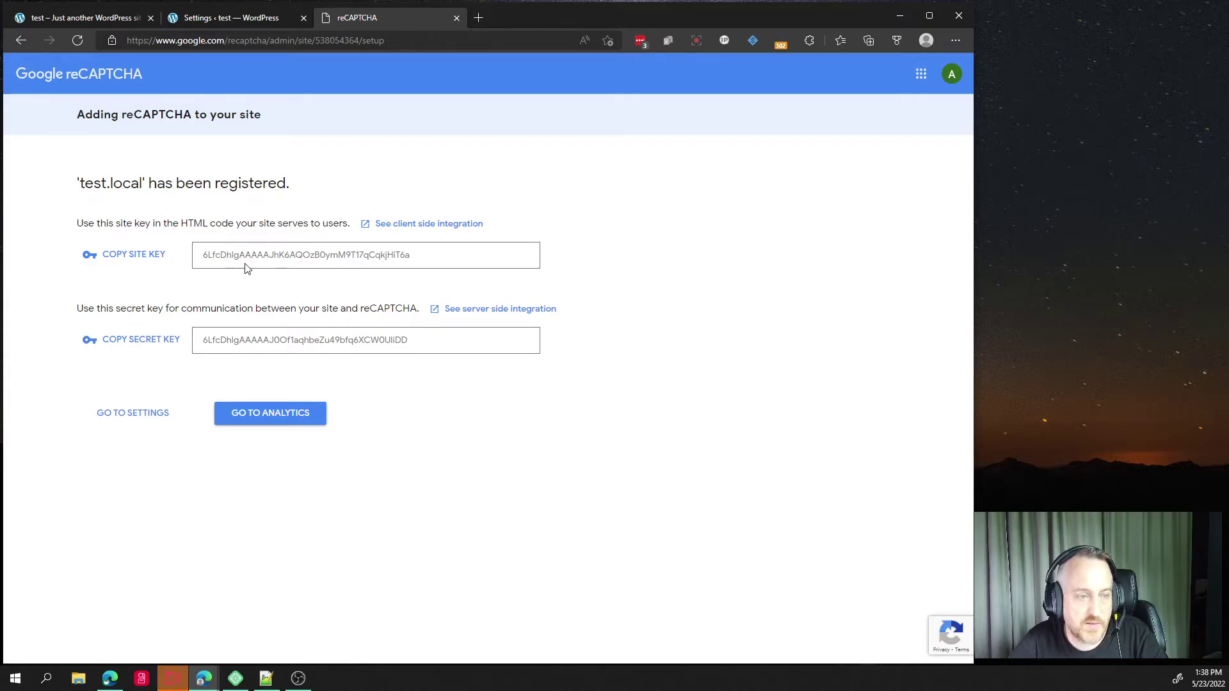
{"action": "left_click", "coordinate": [134, 255]}
{"action": "left_click", "coordinate": [212, 19]}
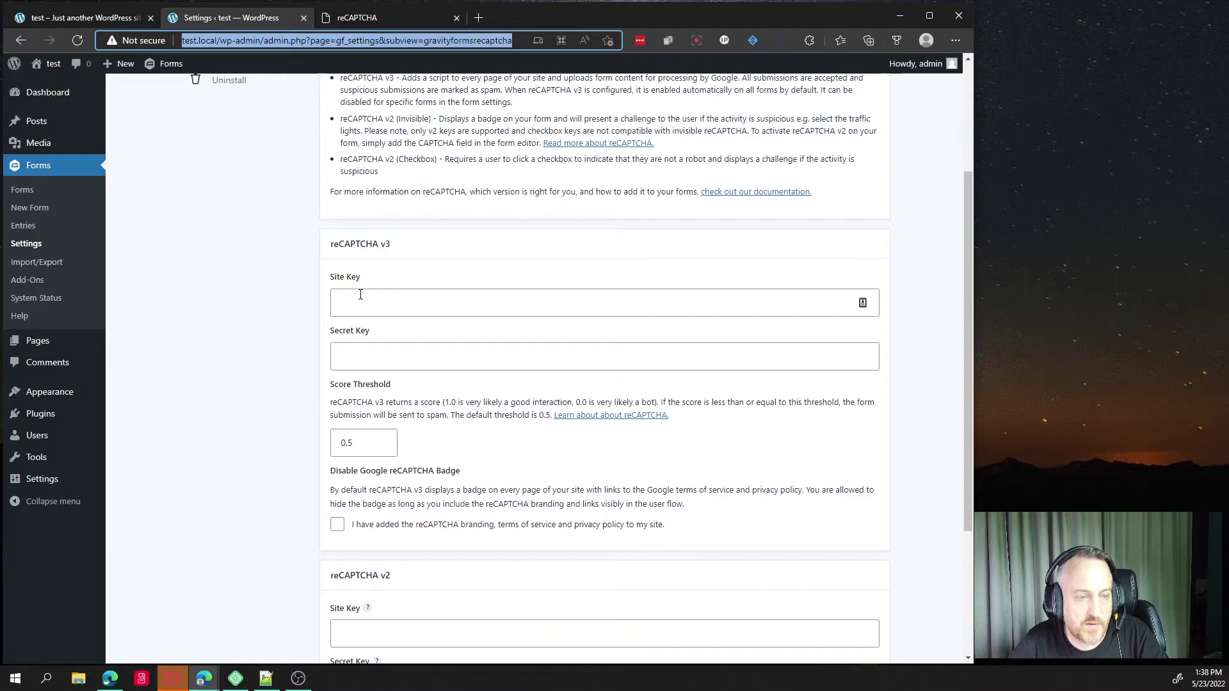
{"action": "left_click", "coordinate": [370, 19]}
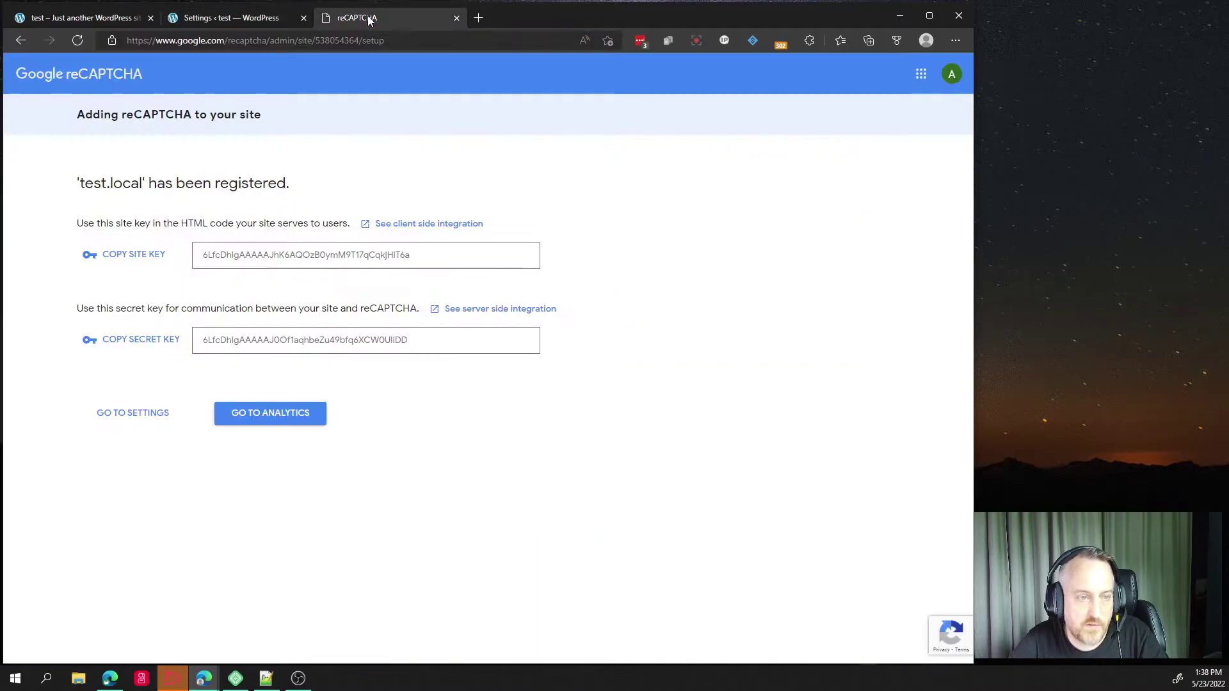
{"action": "left_click", "coordinate": [135, 255]}
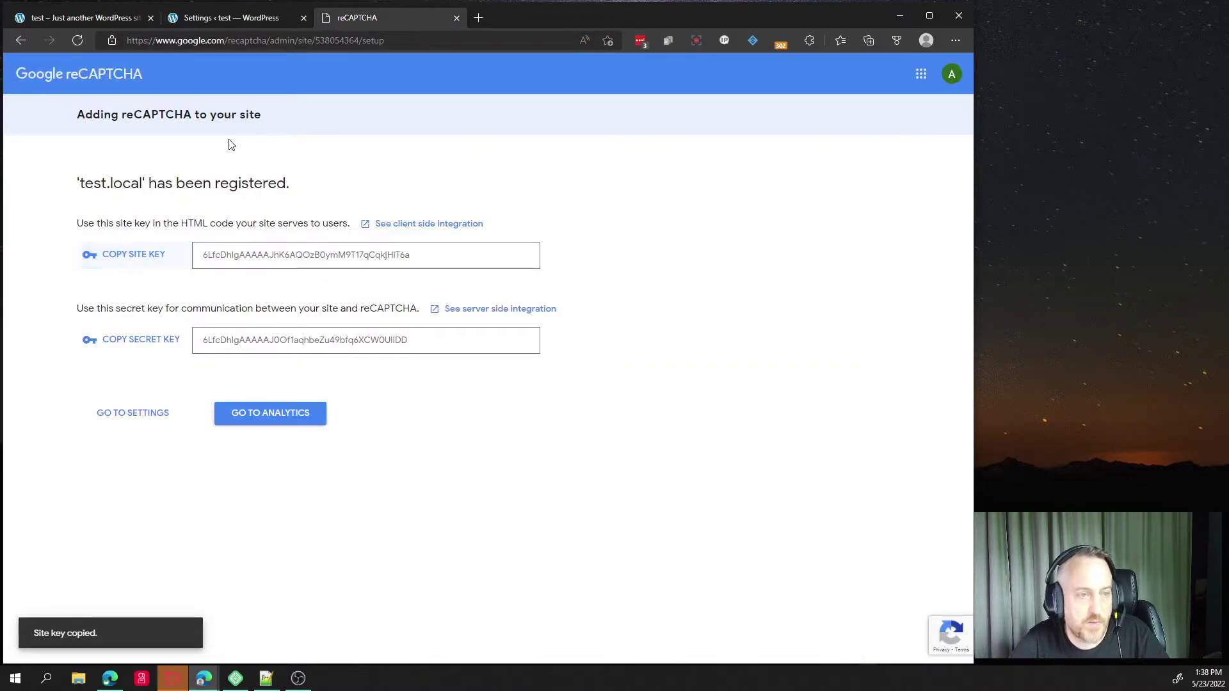
{"action": "left_click", "coordinate": [252, 21]}
{"action": "left_click", "coordinate": [358, 303]}
{"action": "key", "text": "ctrl+v"}
Copy the reCAPTCHA secret key into Gravity Forms' Secret Key field.
{"action": "left_click", "coordinate": [377, 17]}
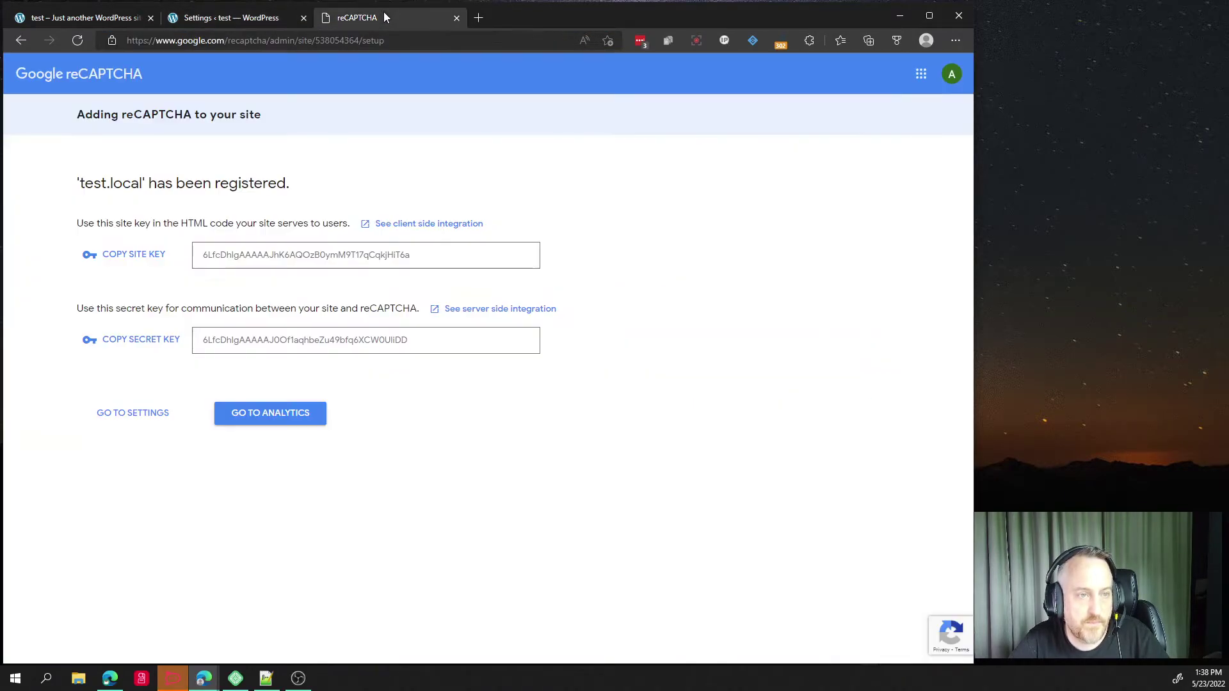
{"action": "left_click", "coordinate": [121, 342]}
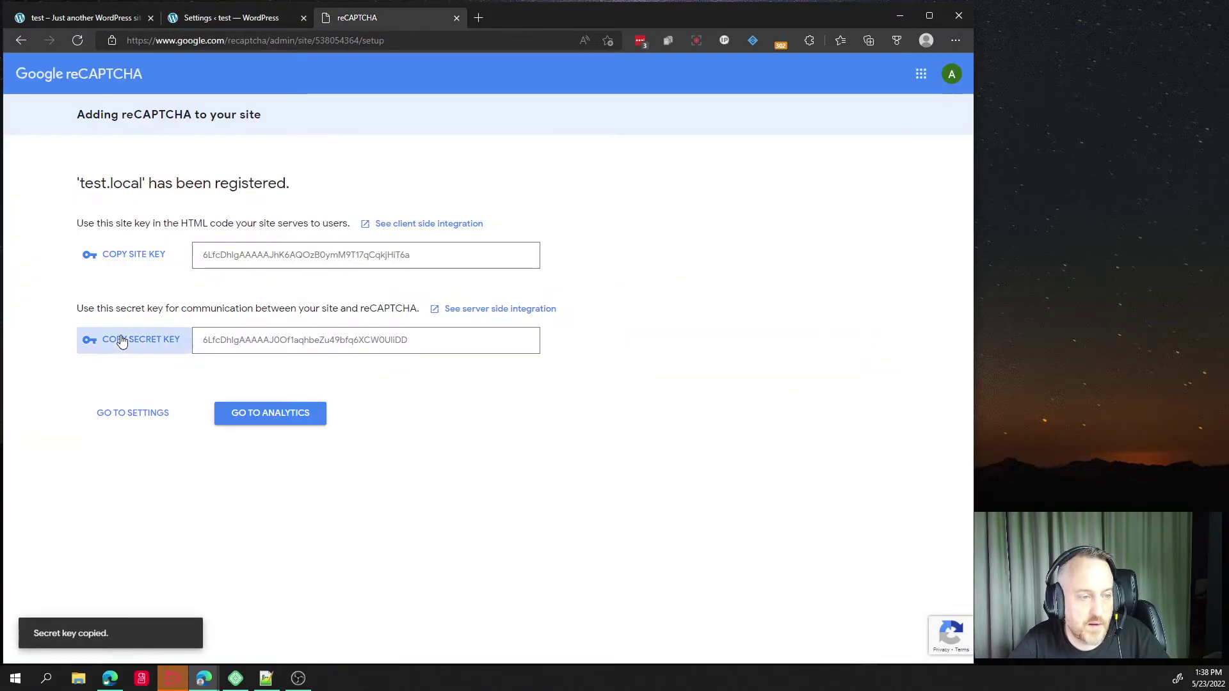
{"action": "left_click", "coordinate": [194, 26]}
{"action": "left_click", "coordinate": [351, 356]}
{"action": "key", "text": "ctrl+v"}
{"action": "left_click", "coordinate": [277, 363]}
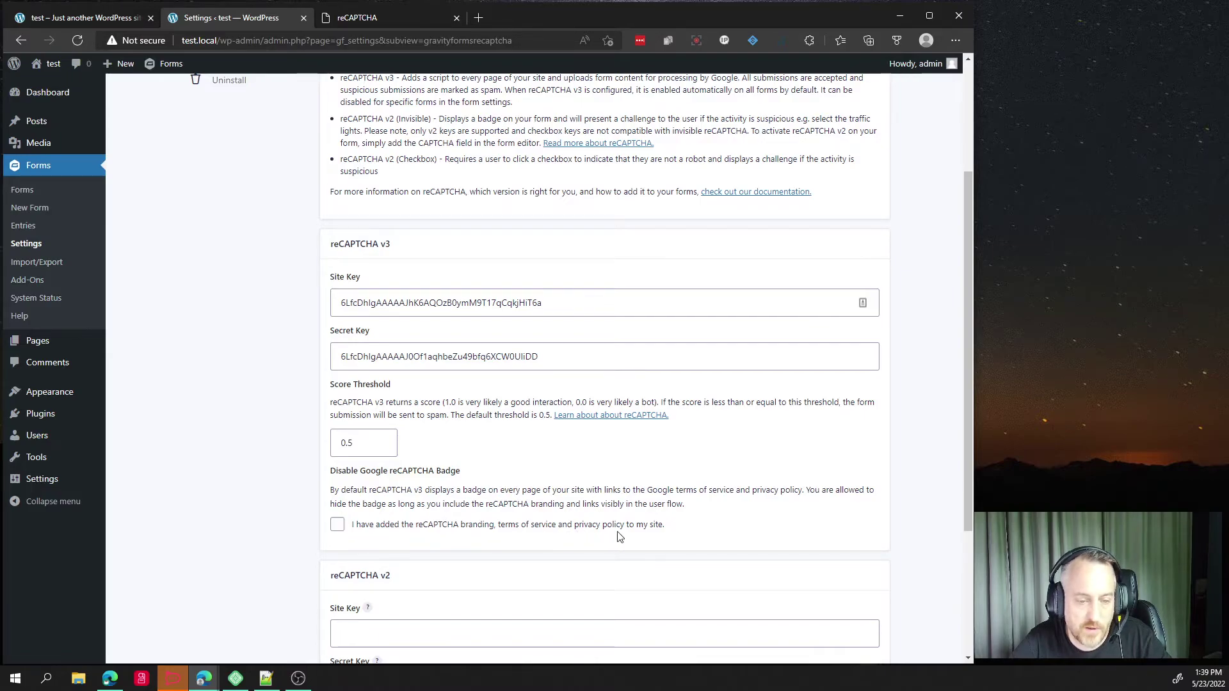
Acknowledge that reCAPTCHA branding is shown on the site and save the reCAPTCHA v3 settings.
{"action": "left_click", "coordinate": [338, 525]}
{"action": "scroll", "coordinate": [285, 500], "scroll_direction": "down", "scroll_amount": 1}
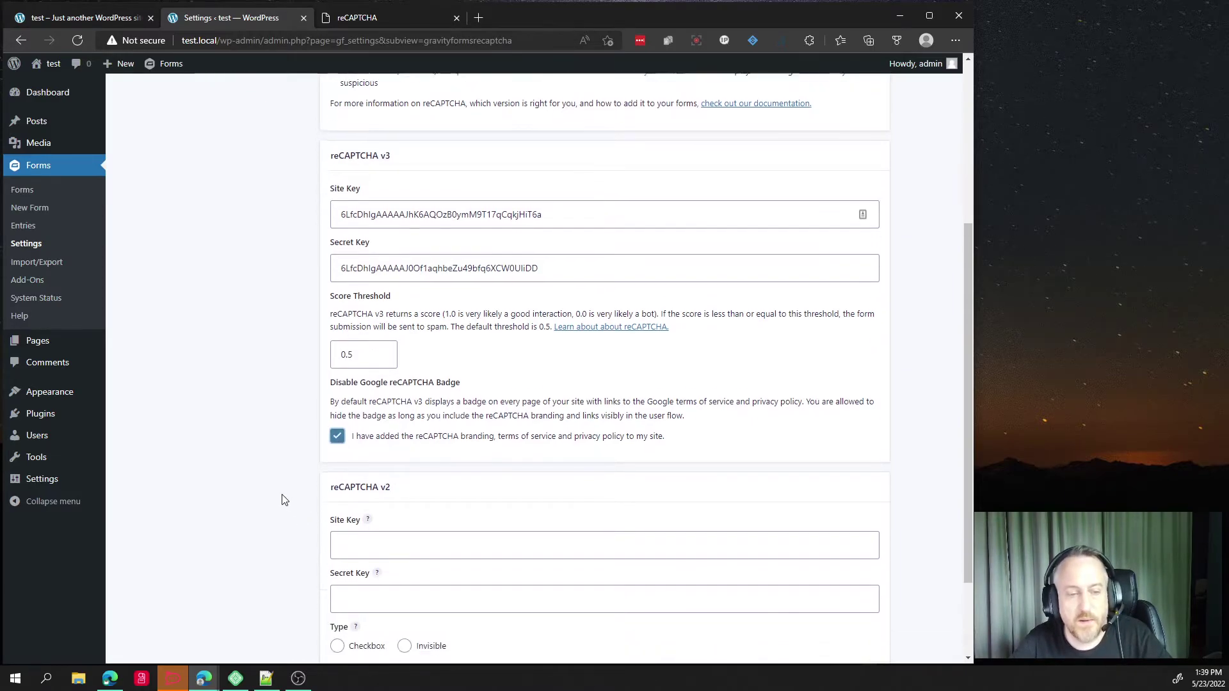
{"action": "scroll", "coordinate": [285, 500], "scroll_direction": "down", "scroll_amount": 1}
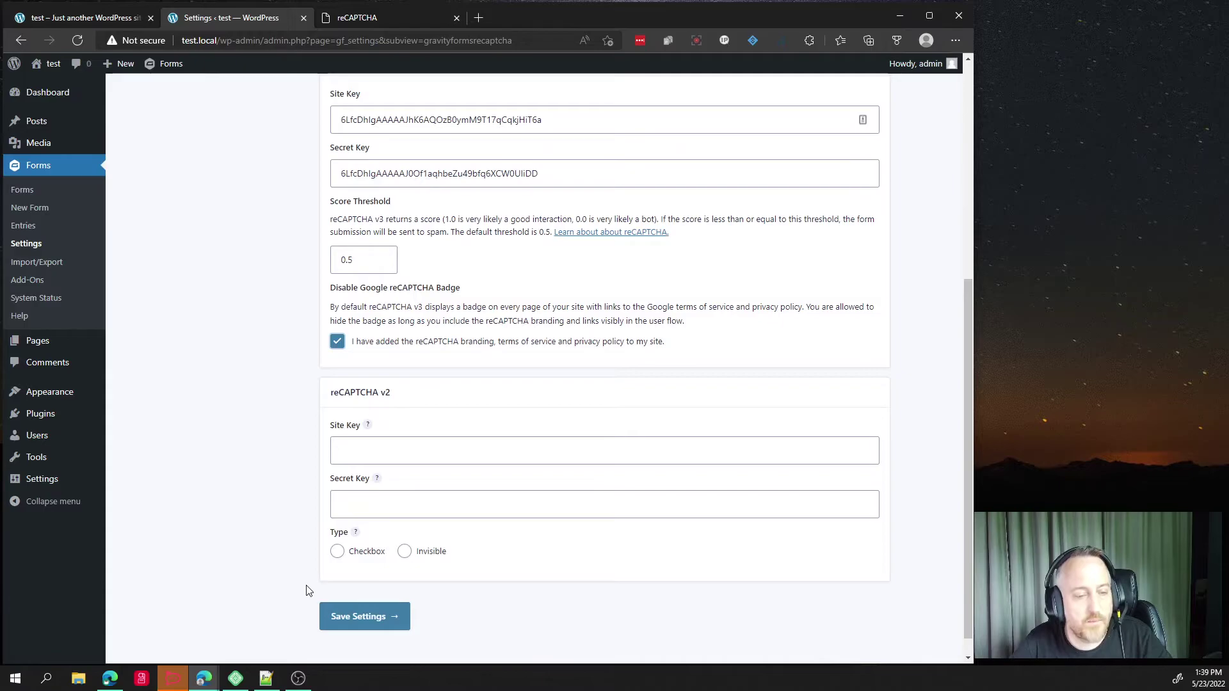
{"action": "left_click", "coordinate": [359, 616]}
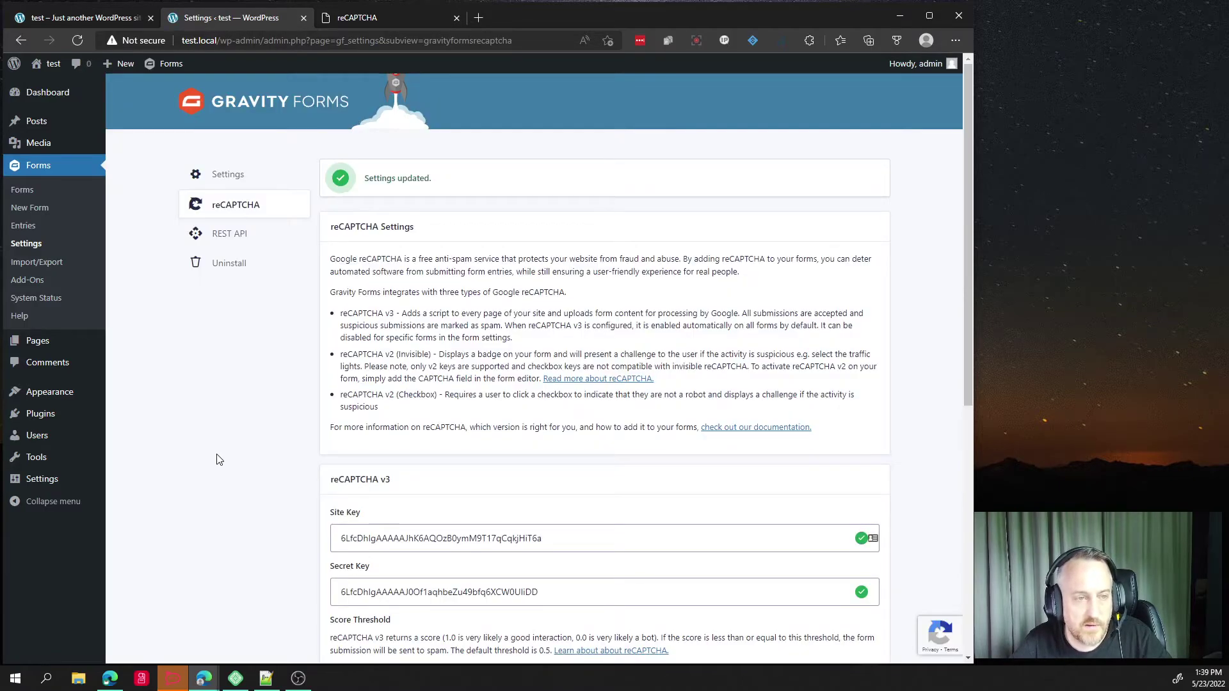
Open Gravity Forms' general Settings and review the validated Developer License and default form options.
{"action": "scroll", "coordinate": [220, 461], "scroll_direction": "down", "scroll_amount": 4}
{"action": "scroll", "coordinate": [292, 576], "scroll_direction": "up", "scroll_amount": 4}
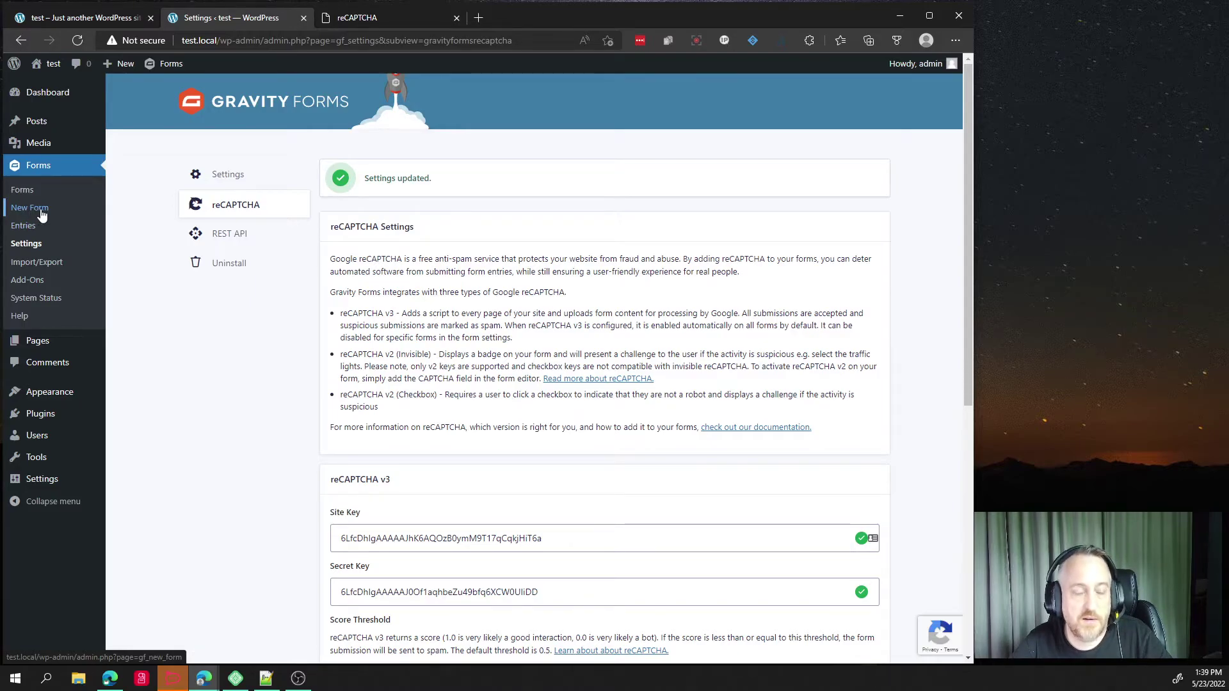
{"action": "left_click", "coordinate": [231, 184]}
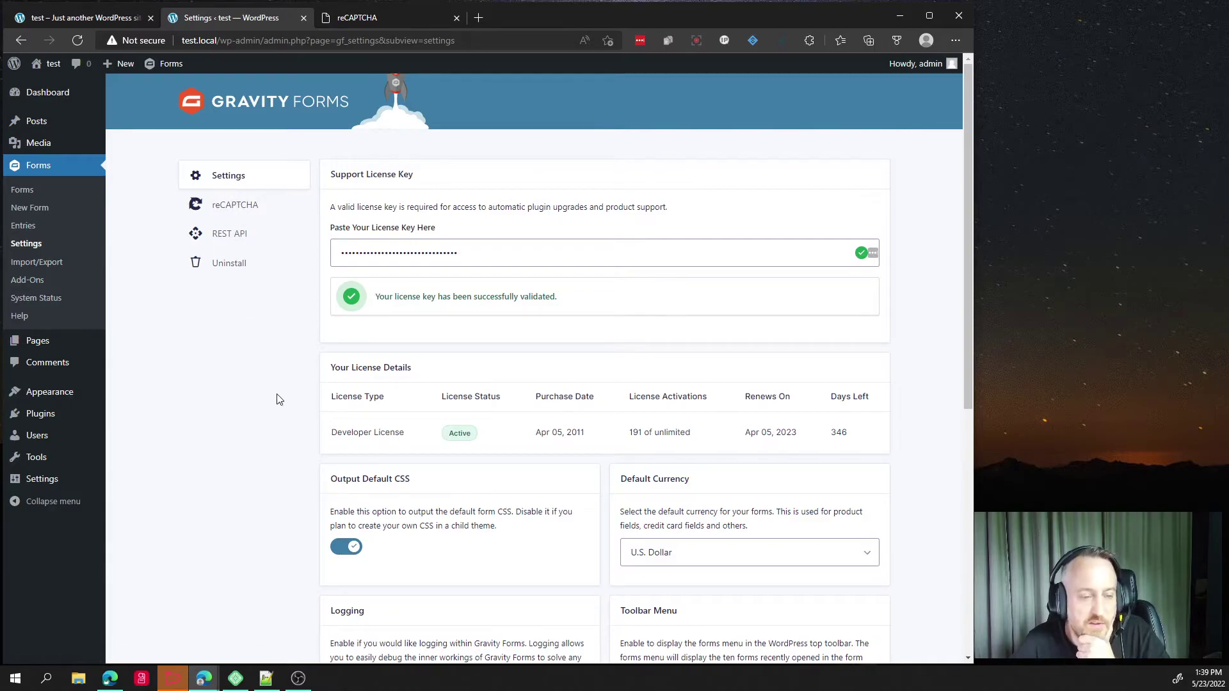
{"action": "scroll", "coordinate": [272, 407], "scroll_direction": "down", "scroll_amount": 5}
{"action": "scroll", "coordinate": [269, 413], "scroll_direction": "down", "scroll_amount": 1}
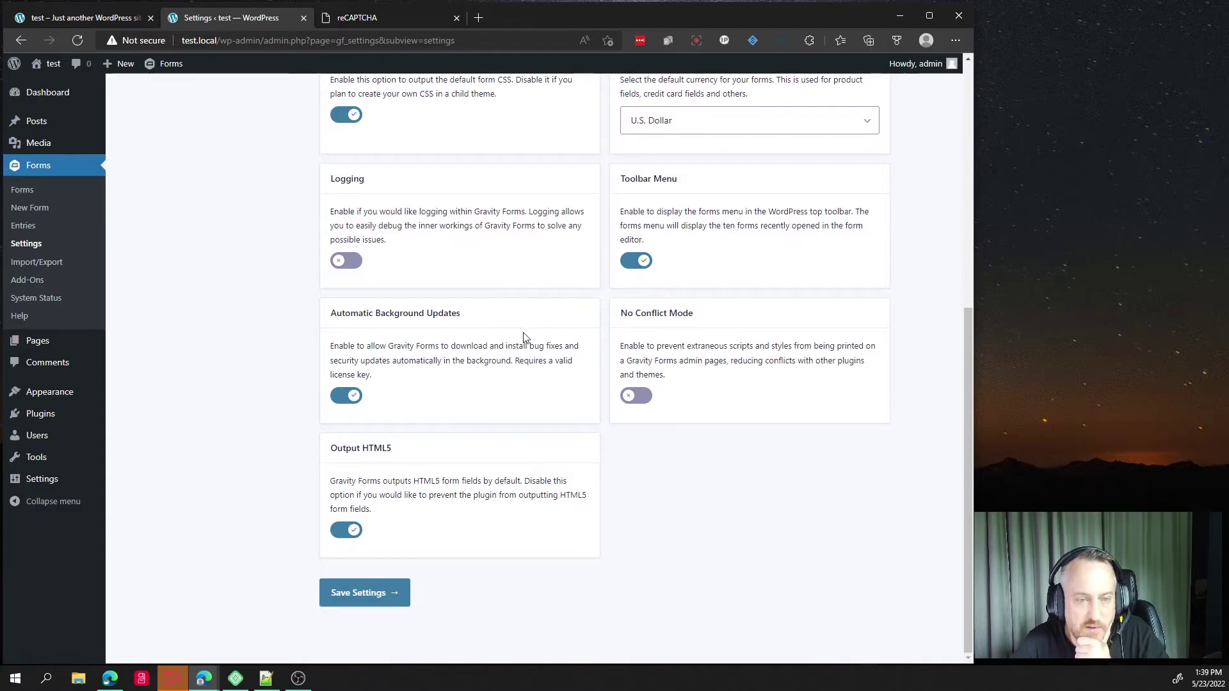
{"action": "scroll", "coordinate": [529, 294], "scroll_direction": "up", "scroll_amount": 6}
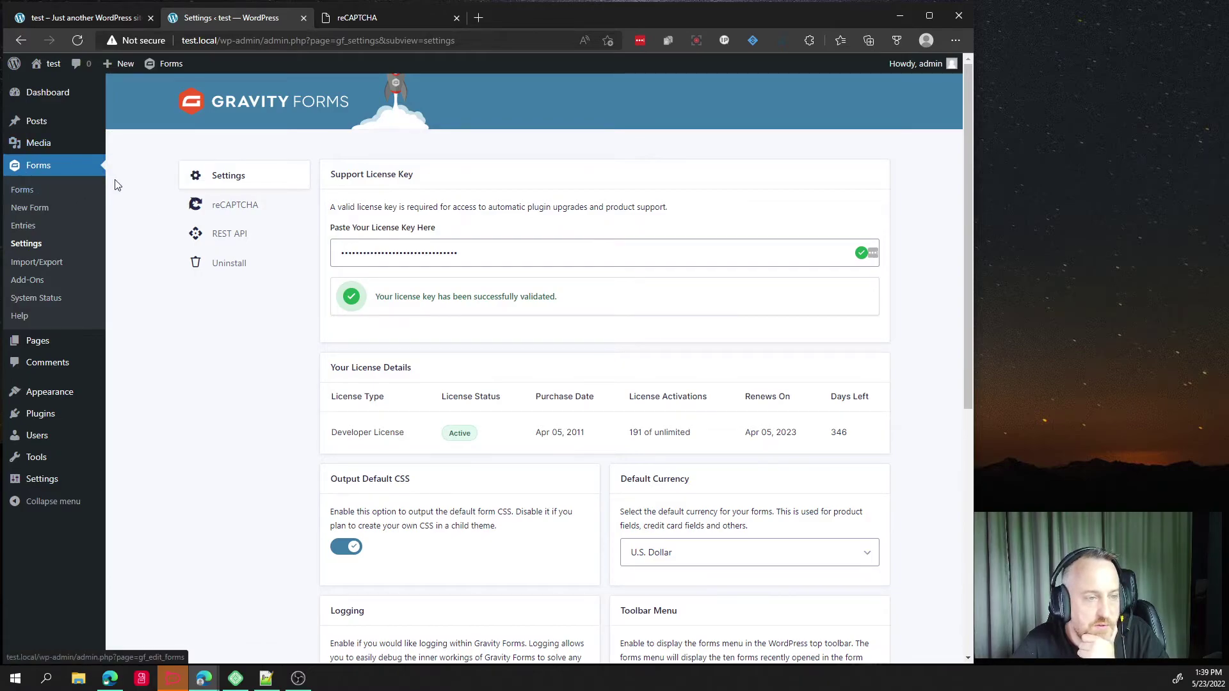
Create a new Gravity Forms form with the title 'Contact Me'.
{"action": "left_click", "coordinate": [20, 191]}
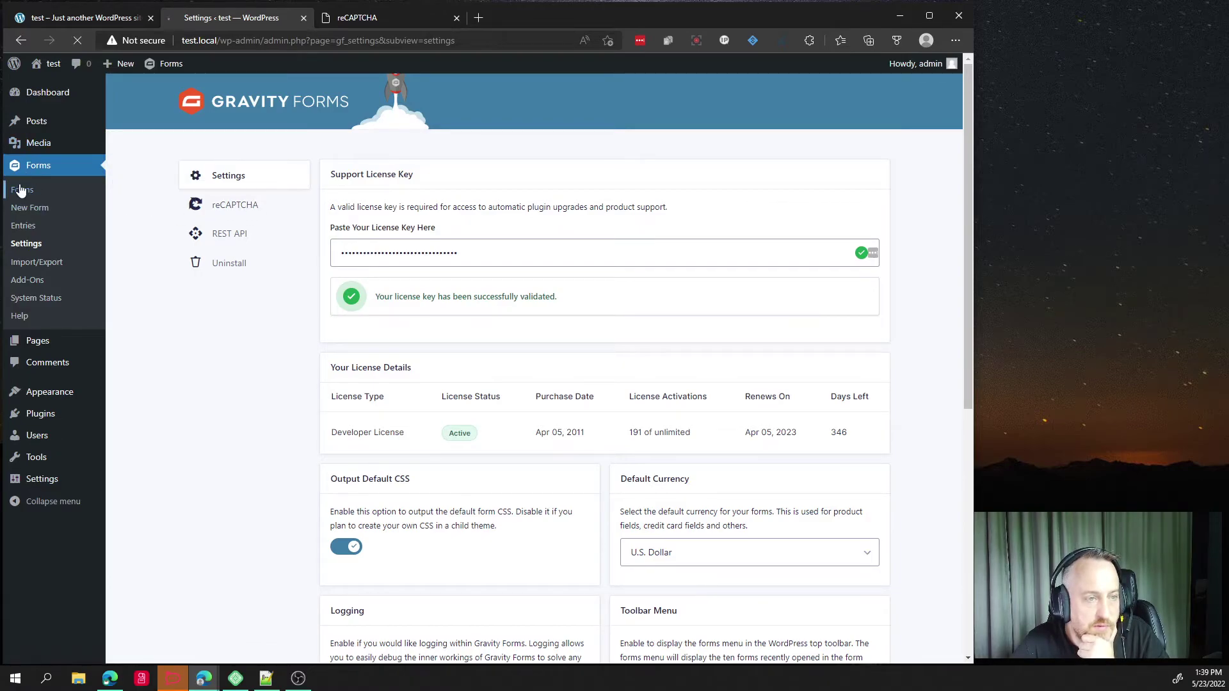
{"action": "left_click", "coordinate": [256, 169]}
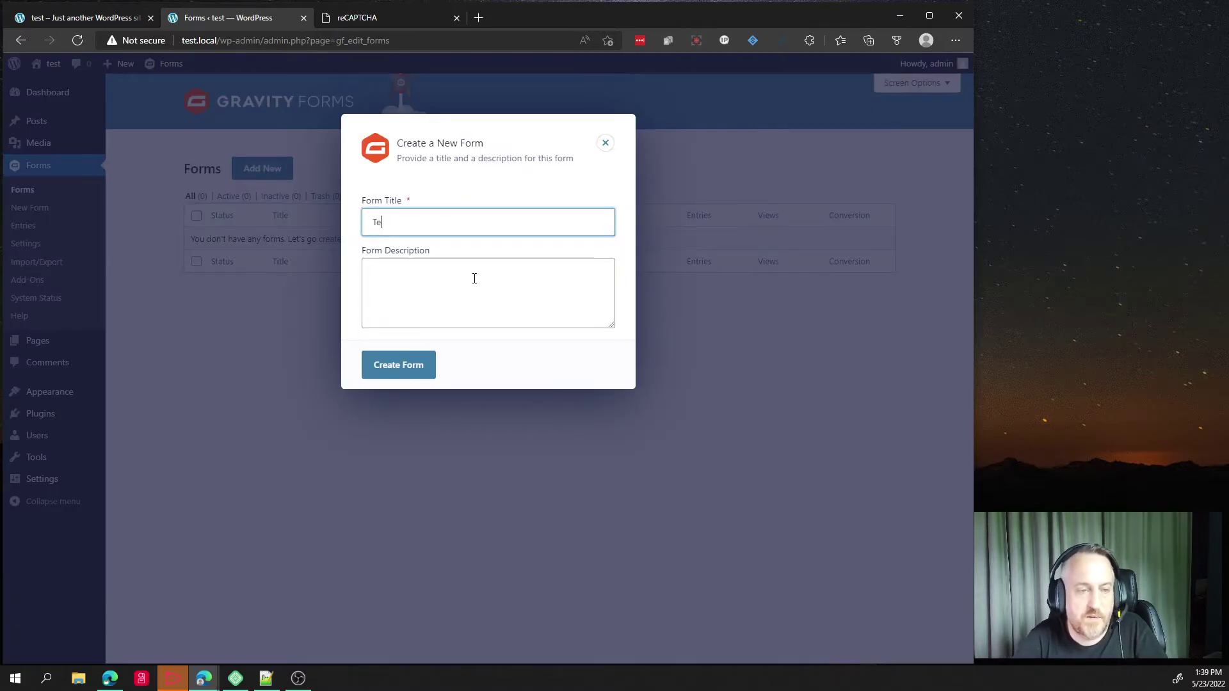
{"action": "type", "text": "Contact Me"}
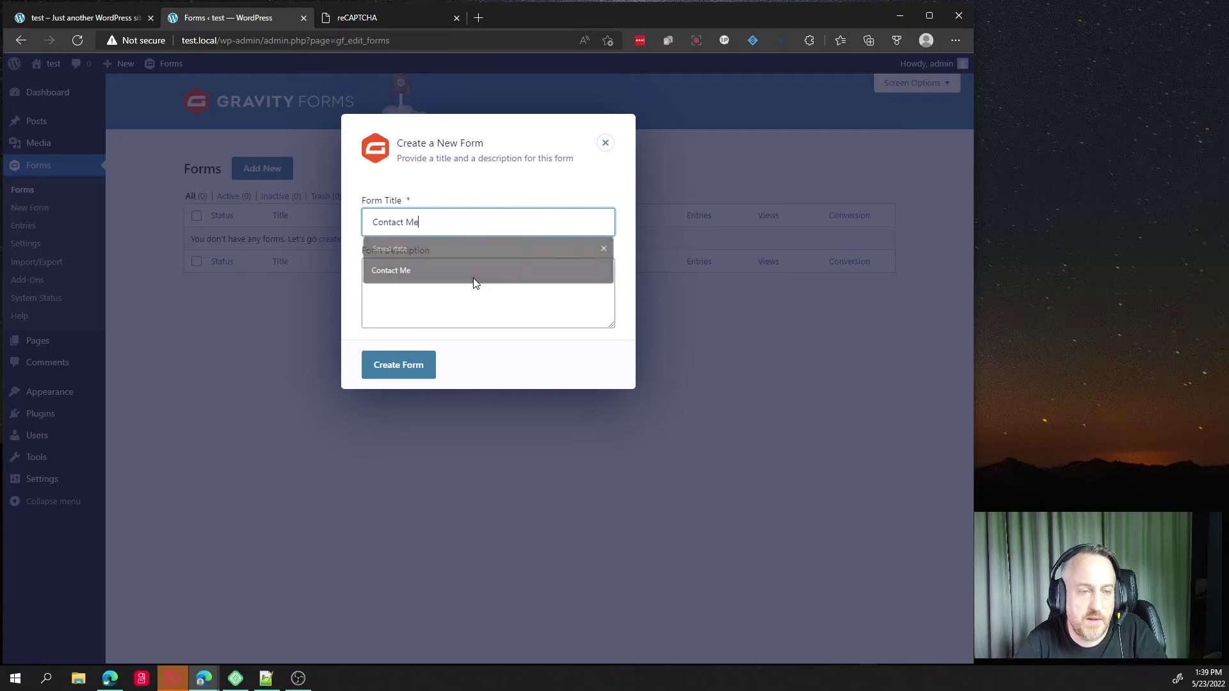
{"action": "key", "text": "Tab"}
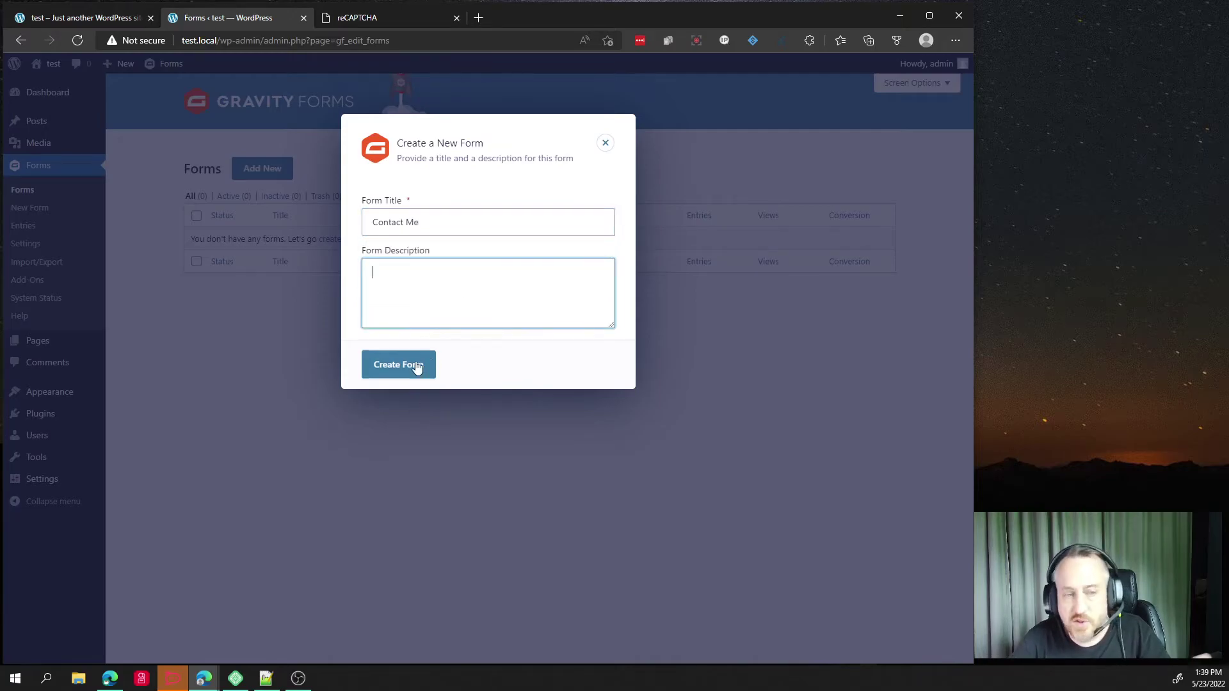
{"action": "left_click", "coordinate": [410, 369]}
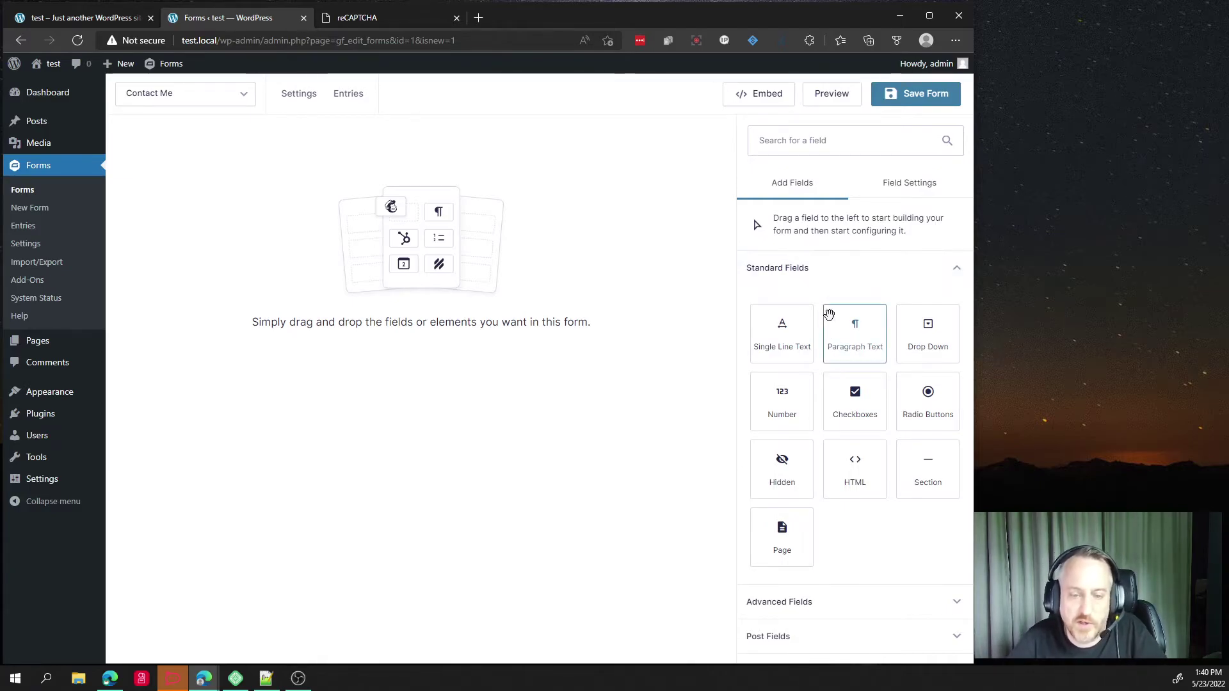
Add Name and Email fields to Contact Me, then place a CAPTCHA field below Email.
{"action": "scroll", "coordinate": [806, 352], "scroll_direction": "down", "scroll_amount": 1}
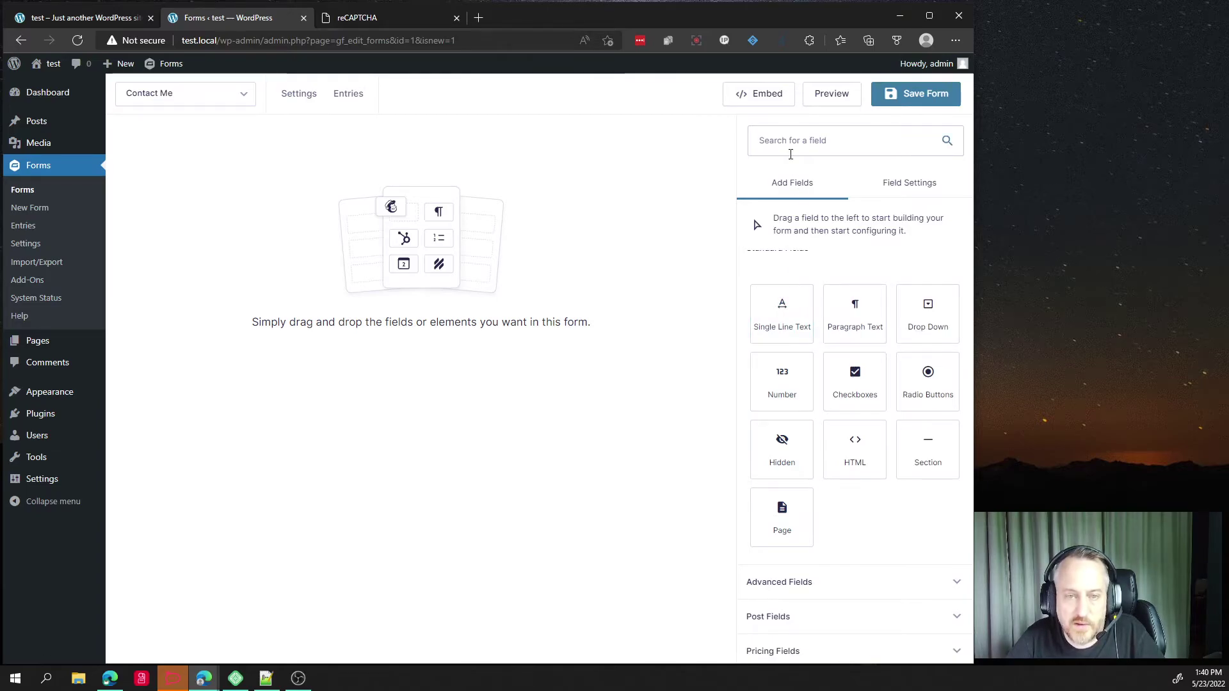
{"action": "left_click", "coordinate": [786, 573]}
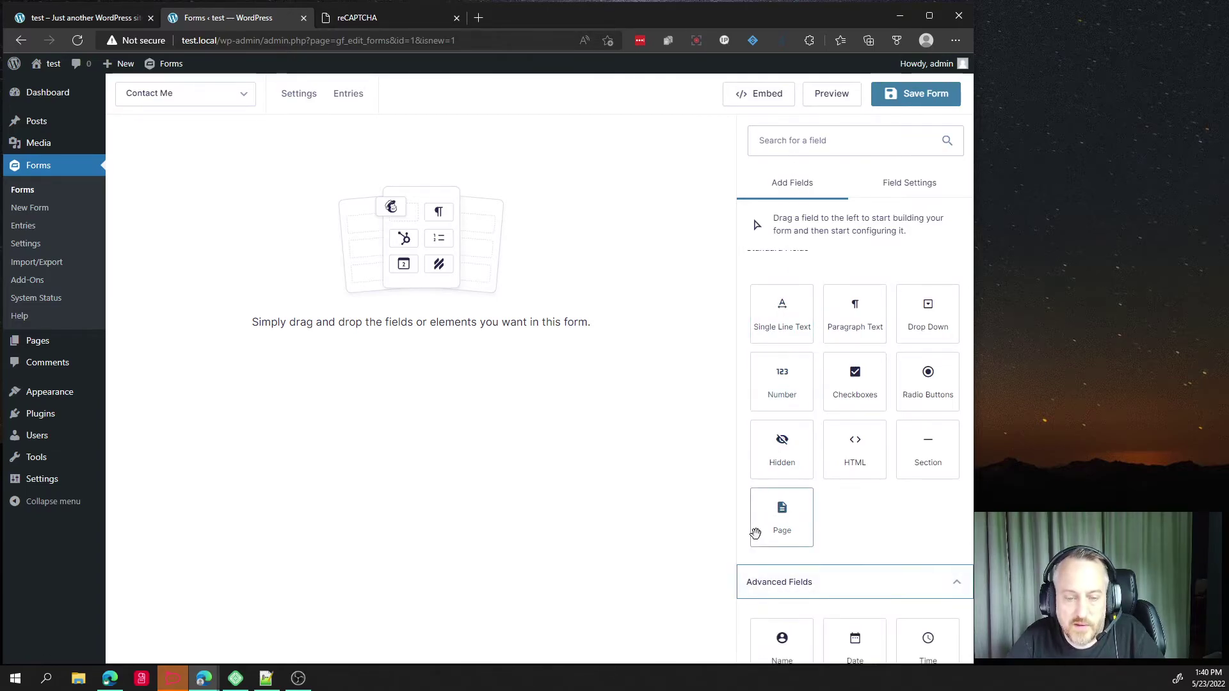
{"action": "scroll", "coordinate": [769, 512], "scroll_direction": "down", "scroll_amount": 4}
{"action": "left_click", "coordinate": [782, 393]}
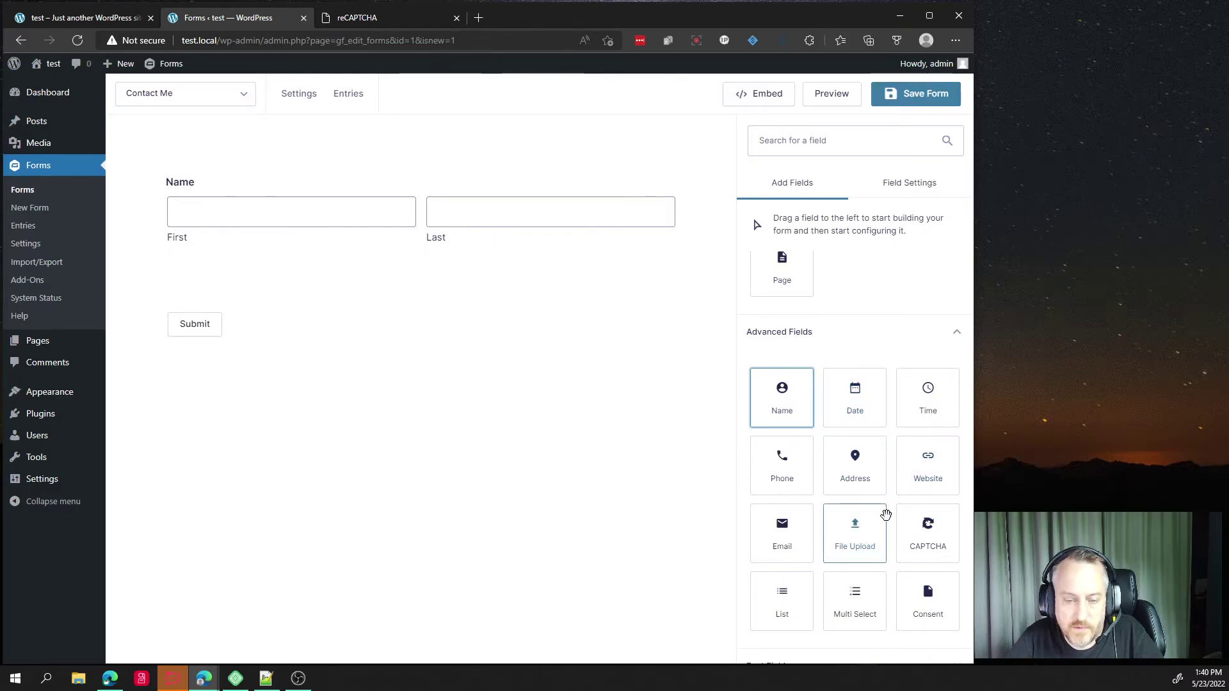
{"action": "left_click", "coordinate": [788, 528]}
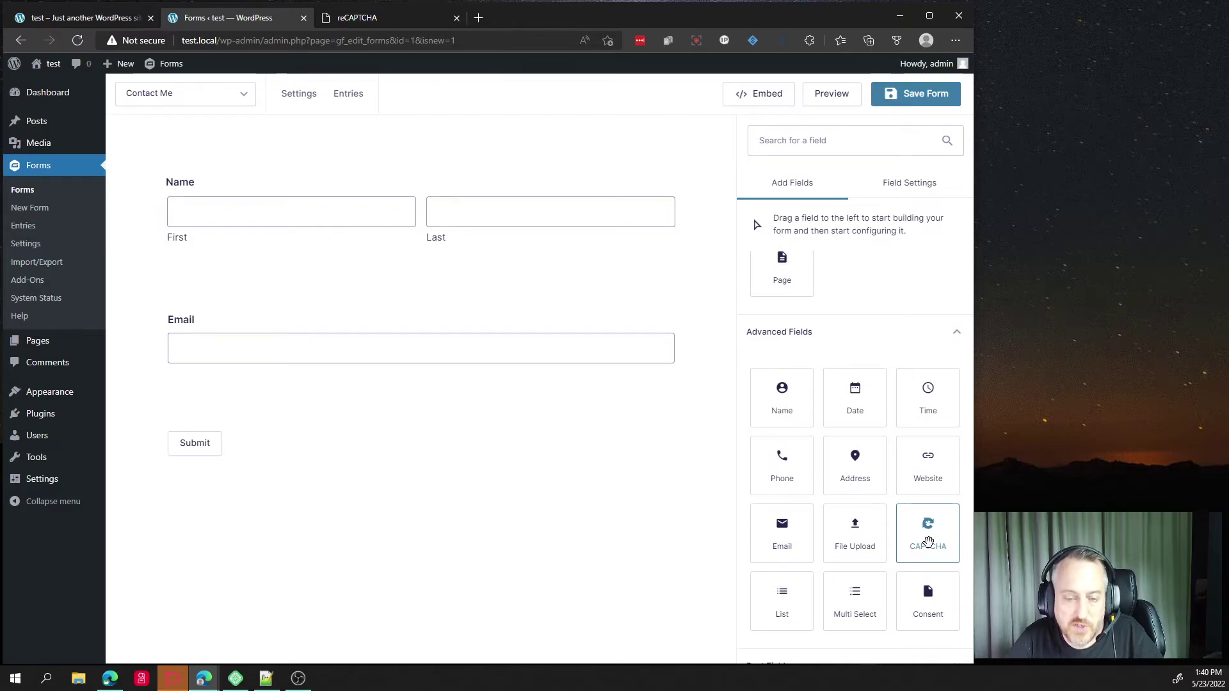
{"action": "left_click_drag", "start_coordinate": [931, 542], "coordinate": [423, 422]}
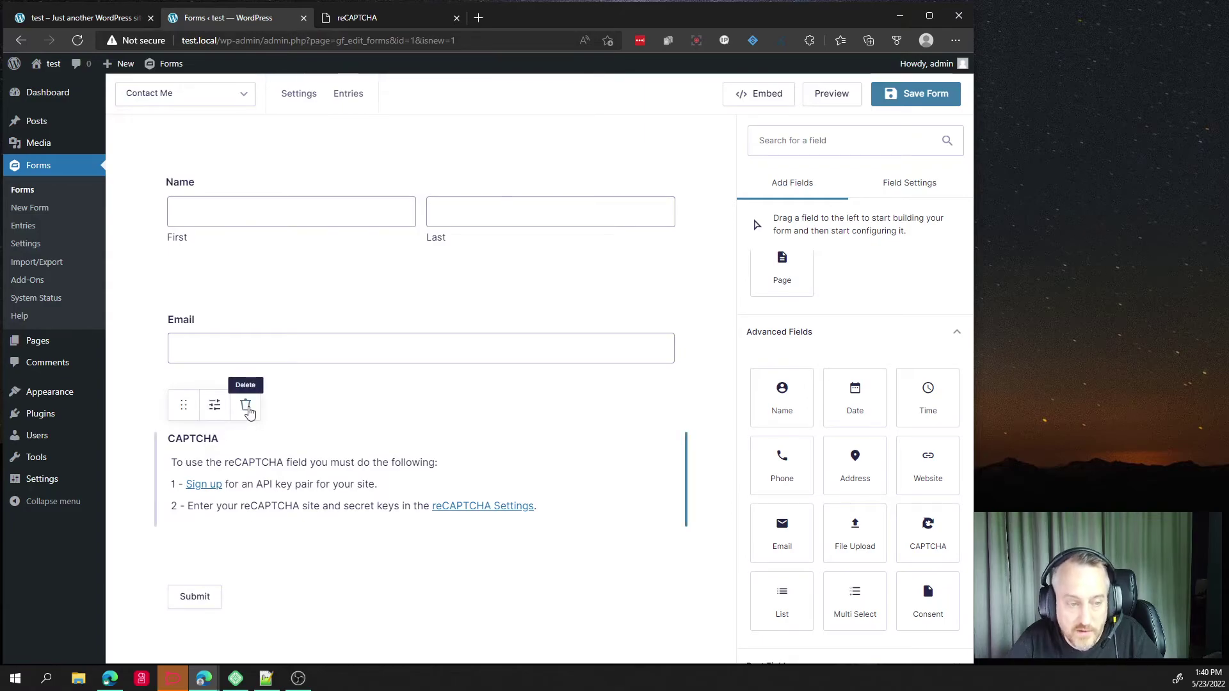
Delete the CAPTCHA field and save the Contact Me form with only Name and Email.
{"action": "left_click", "coordinate": [246, 407]}
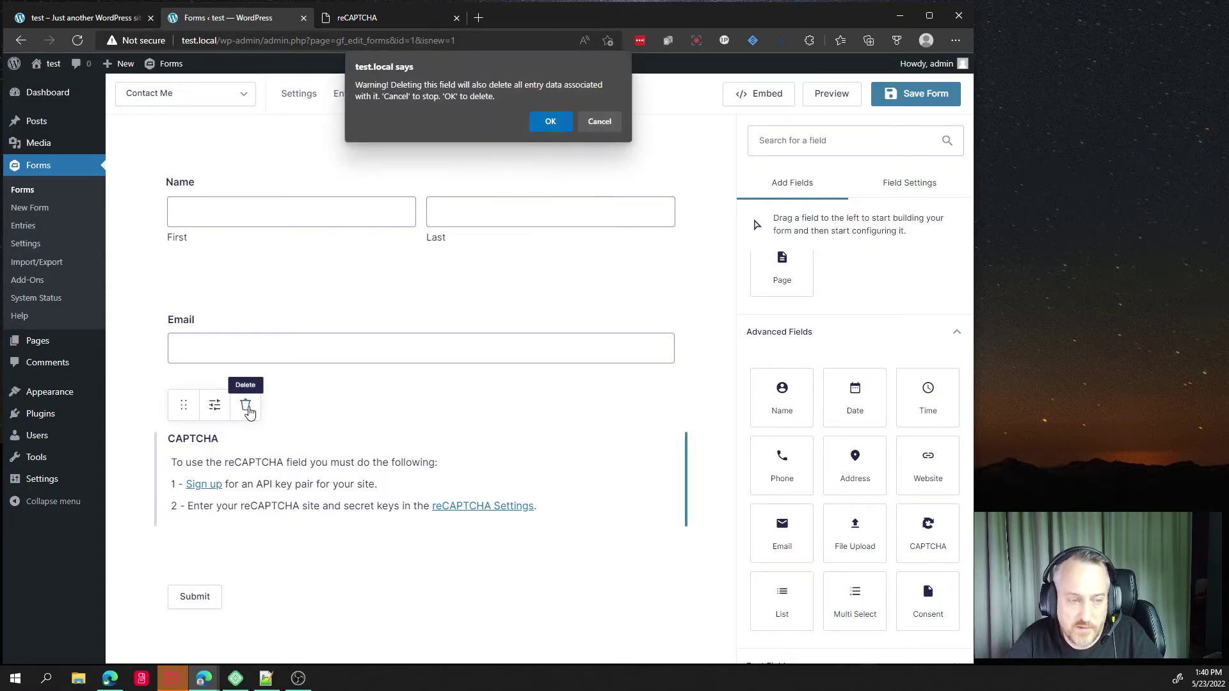
{"action": "left_click", "coordinate": [548, 123]}
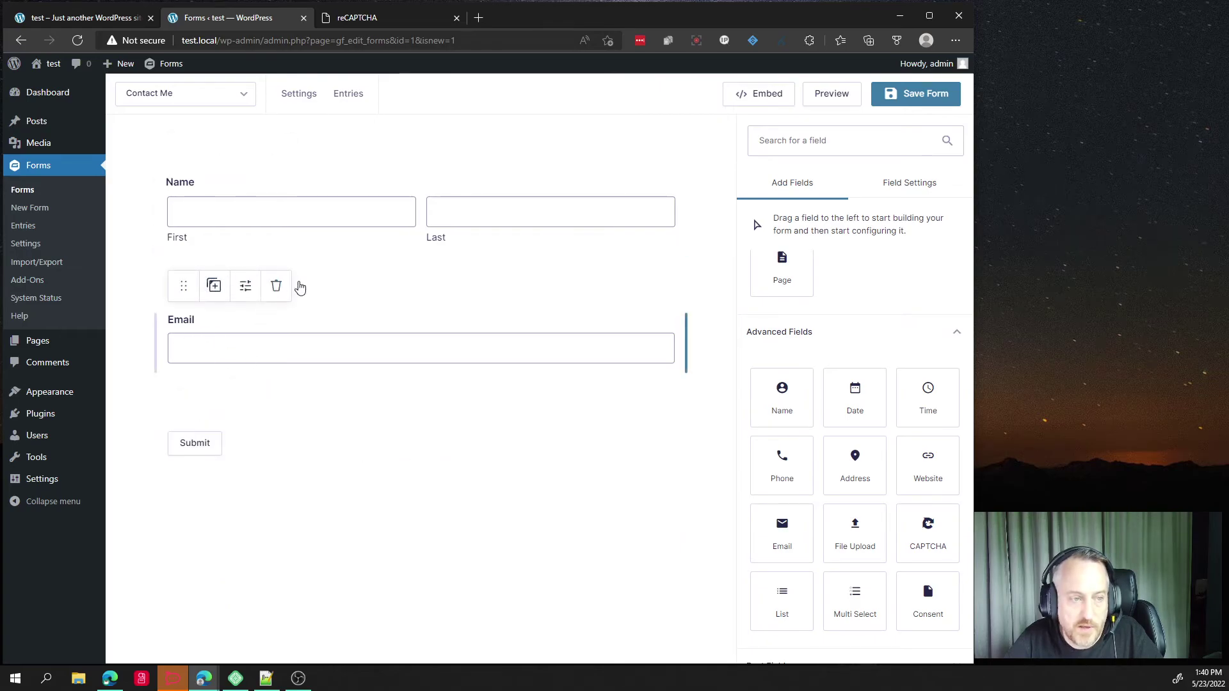
{"action": "left_click", "coordinate": [203, 443]}
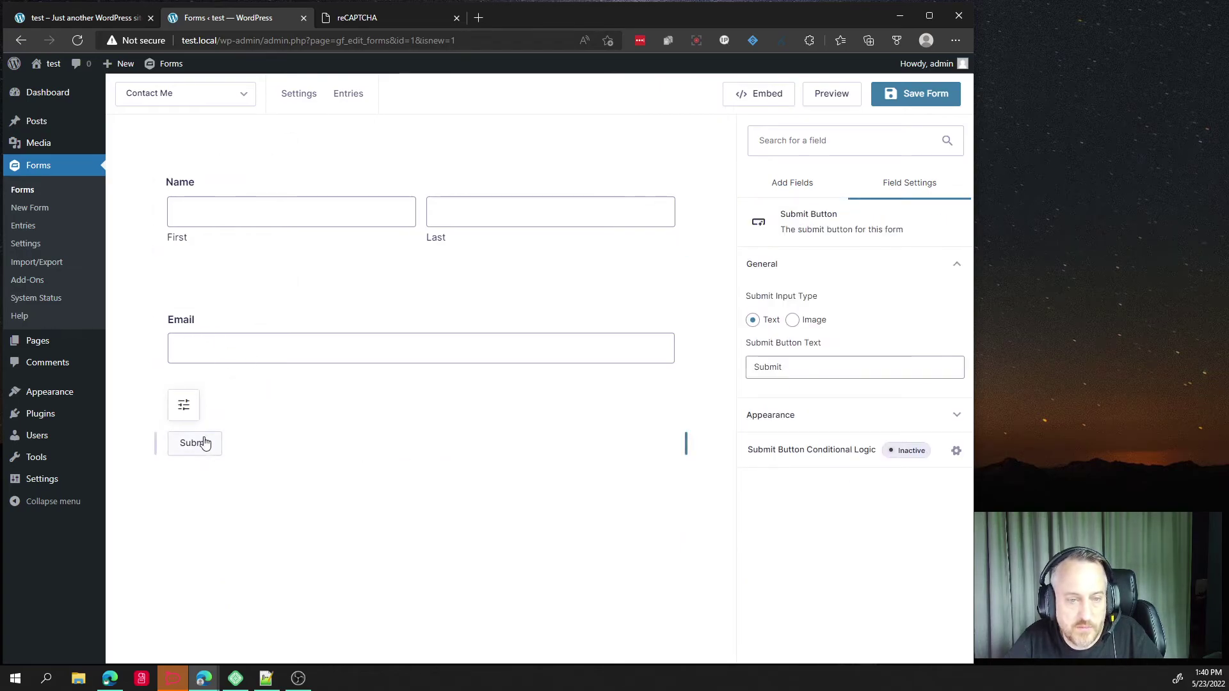
{"action": "left_click", "coordinate": [925, 94]}
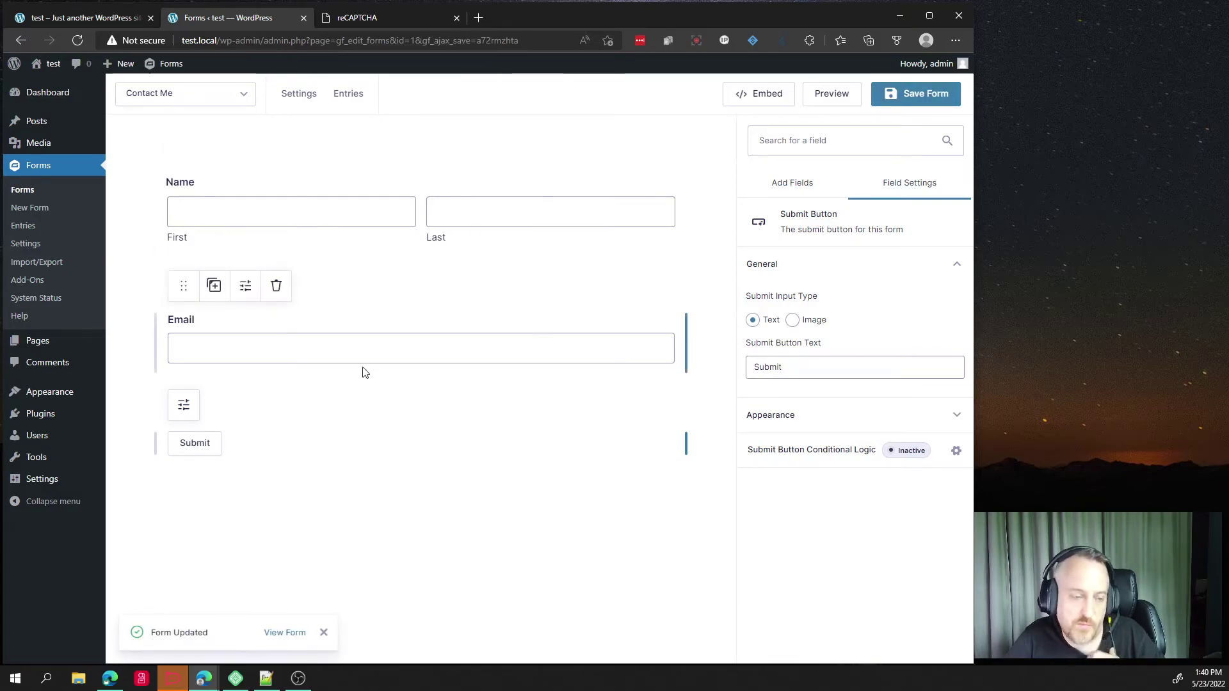
{"action": "mouse_move", "coordinate": [45, 64]}
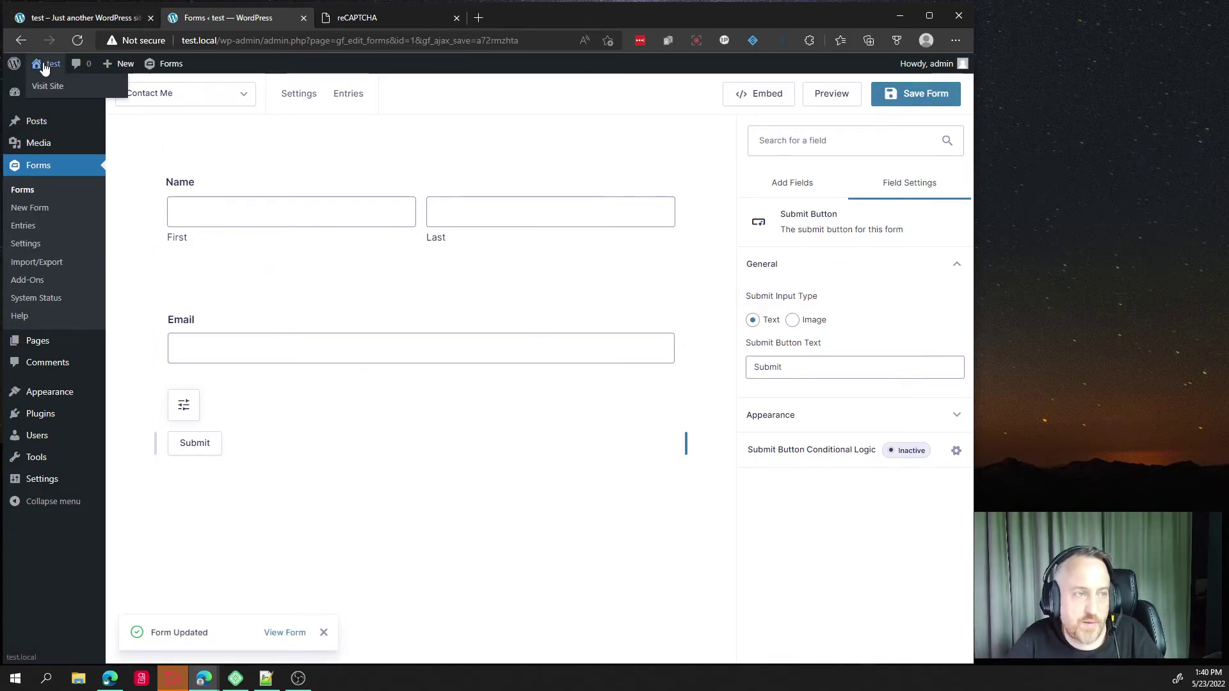
{"action": "mouse_move", "coordinate": [40, 127]}
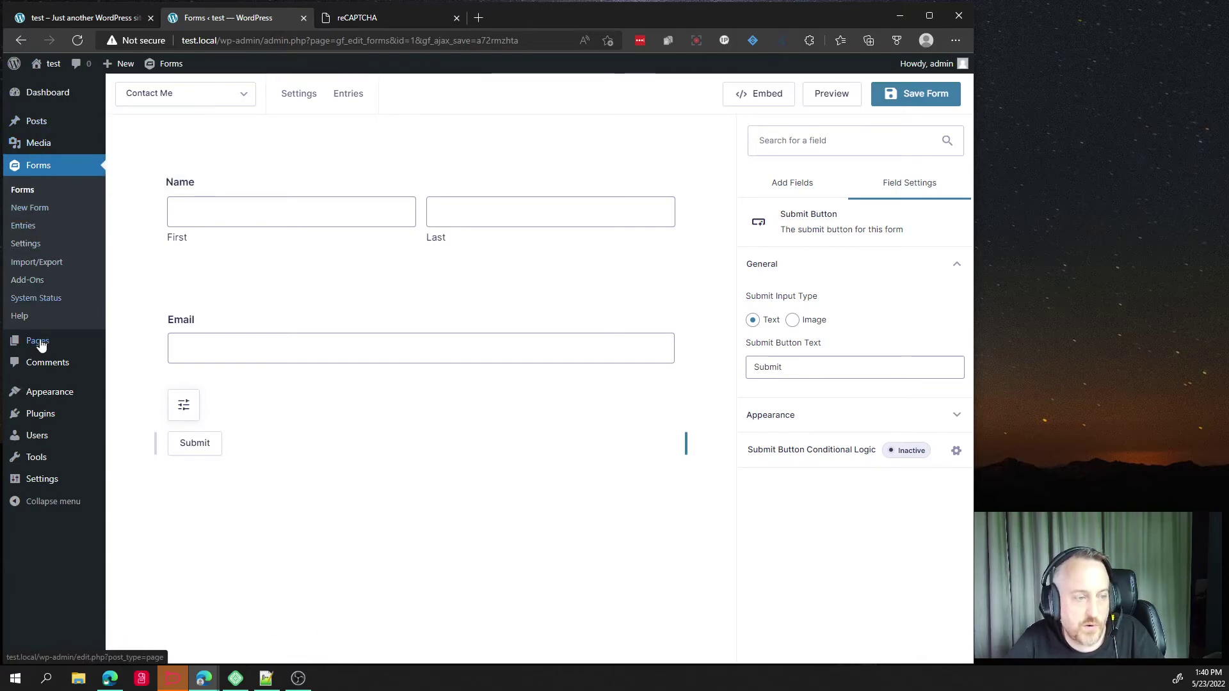
Create a new page titled 'Contact Me', dismissing the block editor welcome tour.
{"action": "mouse_move", "coordinate": [40, 345]}
{"action": "left_click", "coordinate": [150, 360]}
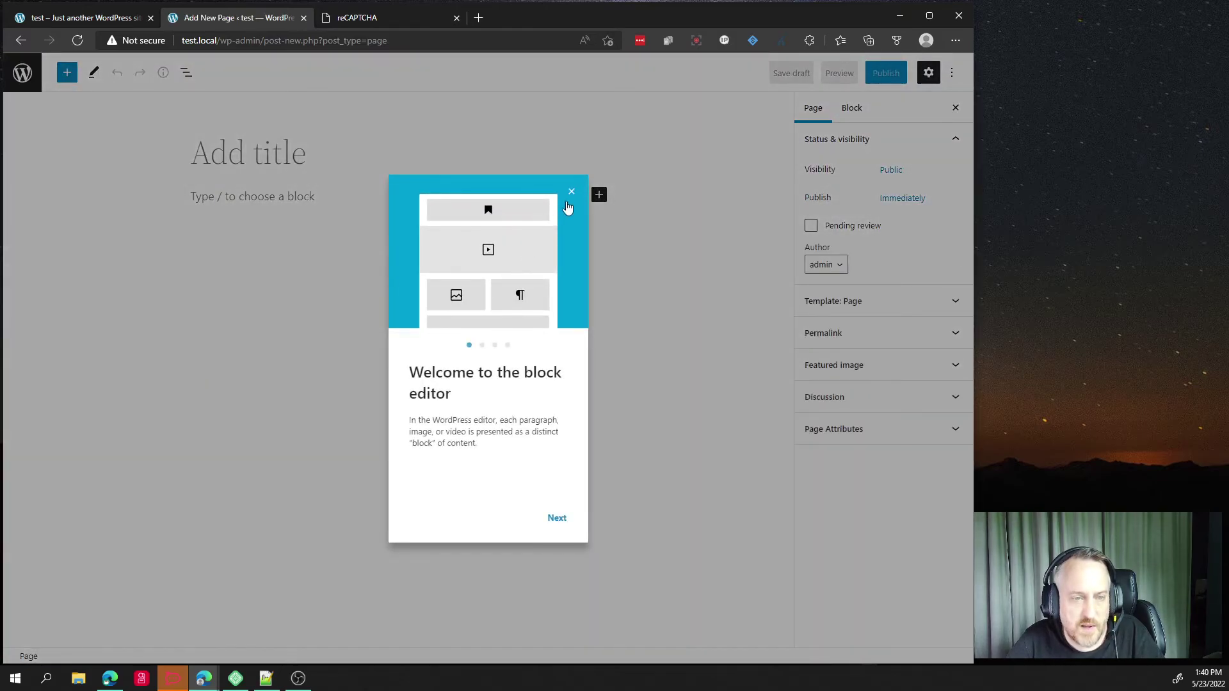
{"action": "left_click", "coordinate": [571, 194]}
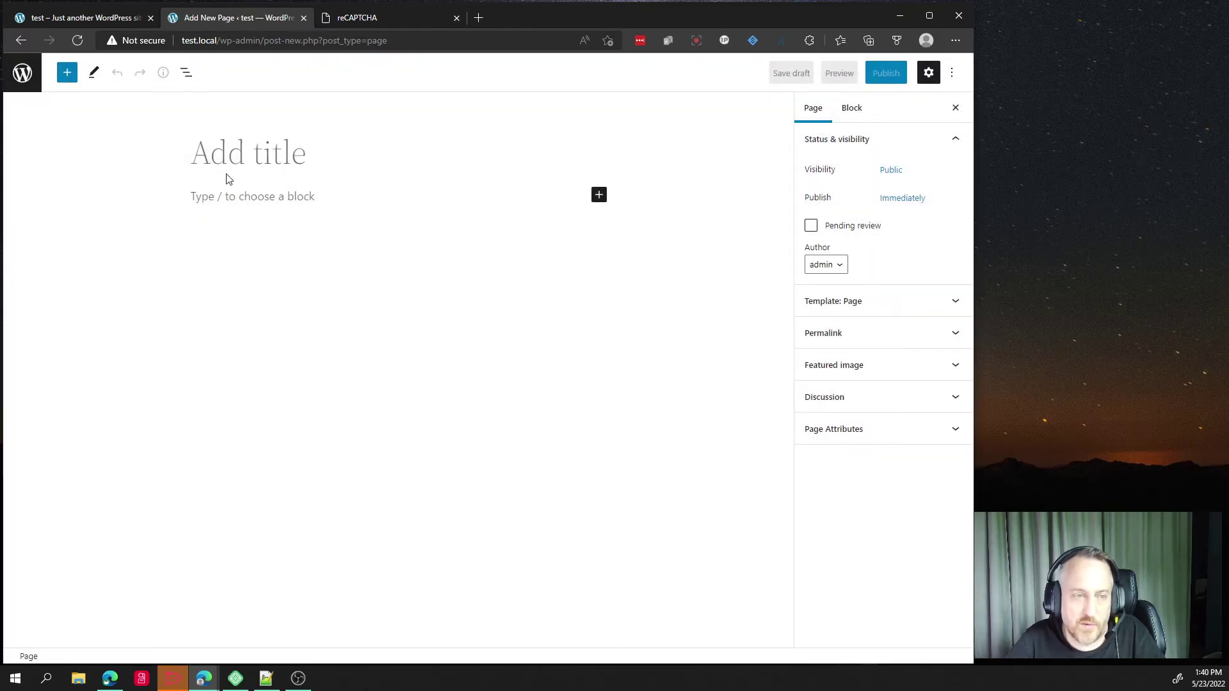
{"action": "left_click", "coordinate": [266, 155]}
{"action": "type", "text": "Test"}
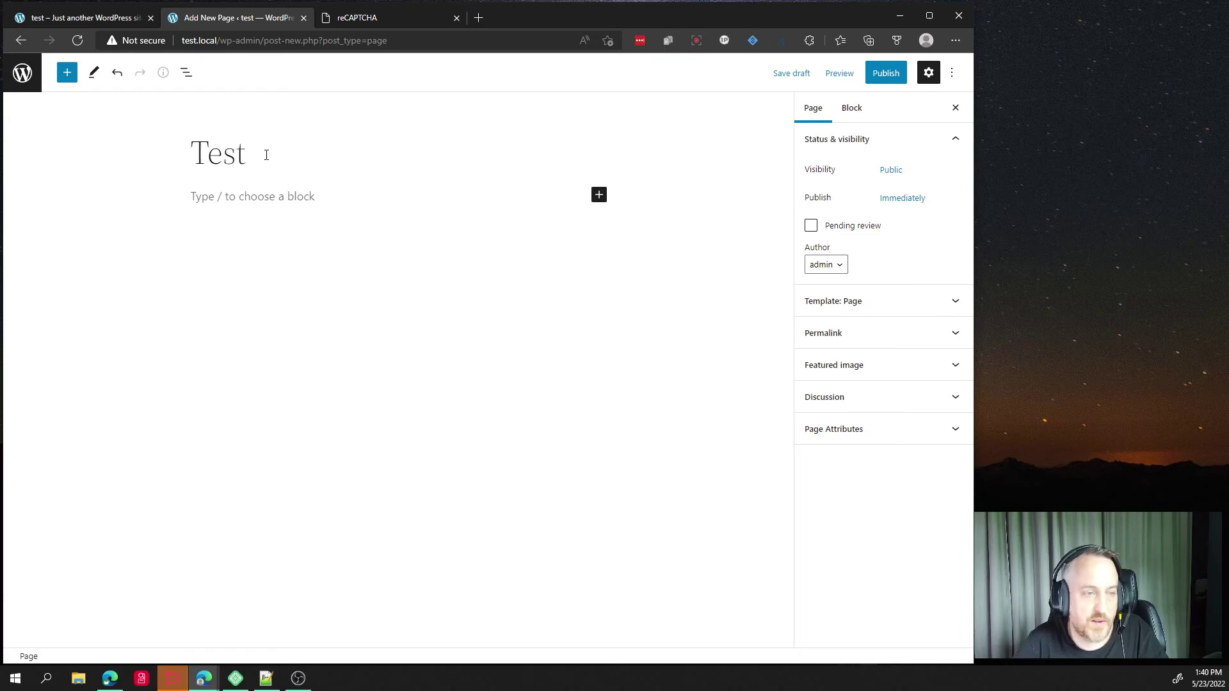
{"action": "key", "text": "BackSpace"}
{"action": "key", "text": "BackSpace"}
{"action": "key", "text": "BackSpace"}
{"action": "type", "text": "C"}
{"action": "key", "text": "BackSpace"}
{"action": "type", "text": "Contact Me"}
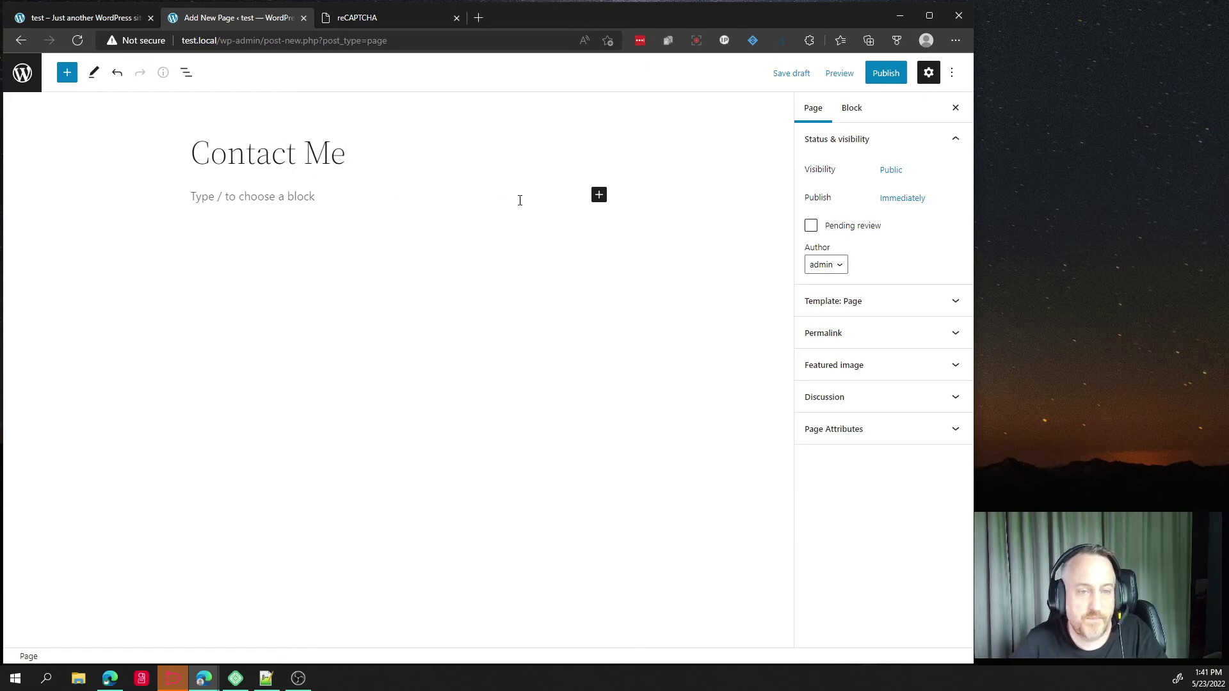
Insert a Gravity Forms block showing the Contact Me form and start publishing the page.
{"action": "left_click", "coordinate": [599, 195]}
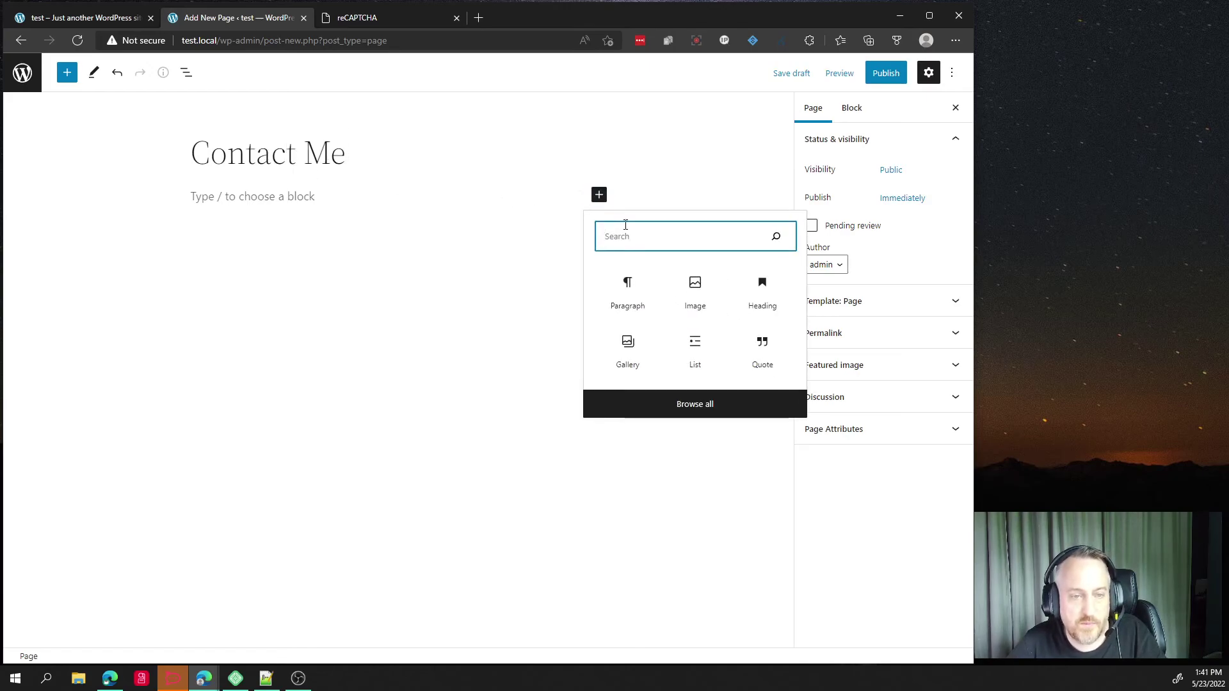
{"action": "type", "text": "grav"}
{"action": "key", "text": "Down"}
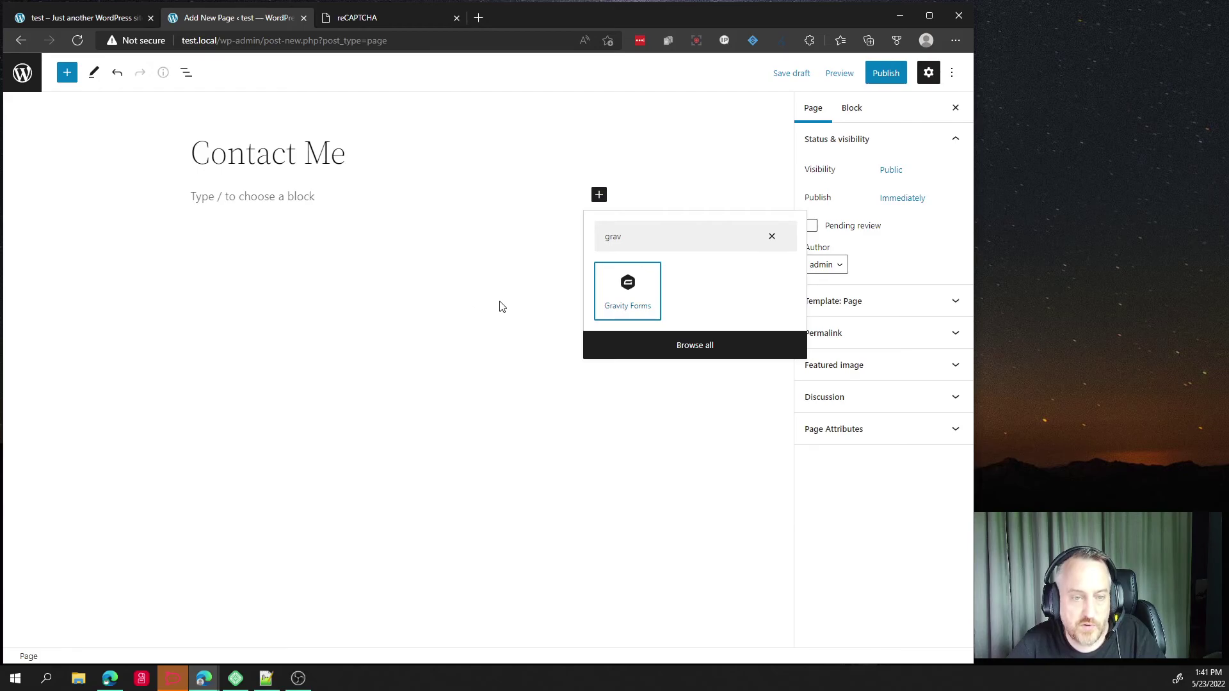
{"action": "left_click", "coordinate": [632, 287]}
{"action": "left_click", "coordinate": [338, 308]}
{"action": "left_click", "coordinate": [339, 339]}
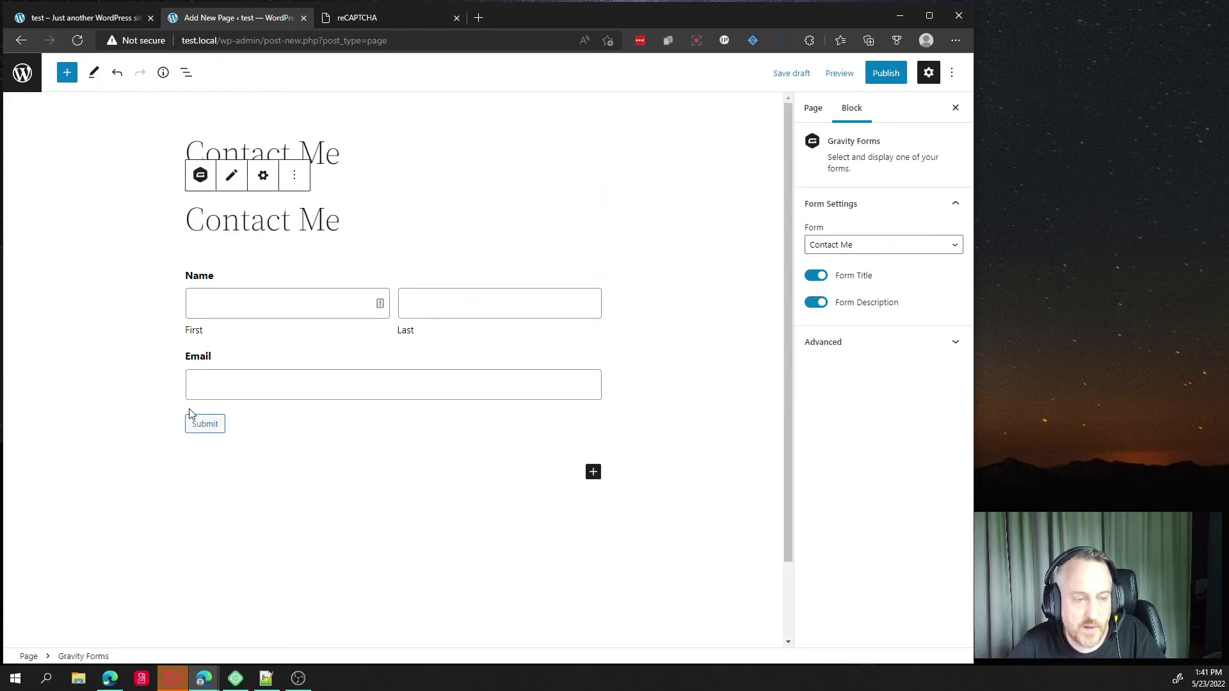
{"action": "left_click", "coordinate": [886, 73]}
Confirm publishing so the Contact Me page goes live at test.local/contact-me/.
{"action": "left_click", "coordinate": [872, 84]}
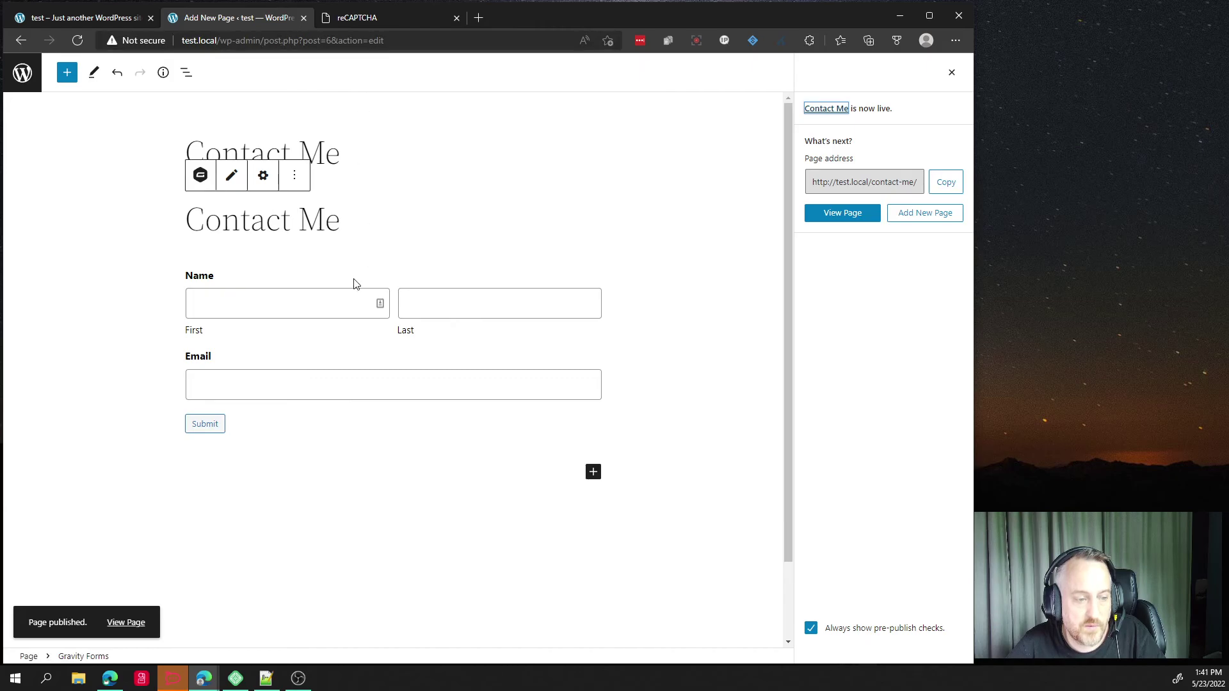
Open the live Contact Me page and check its Name and Email form.
{"action": "left_click", "coordinate": [824, 211]}
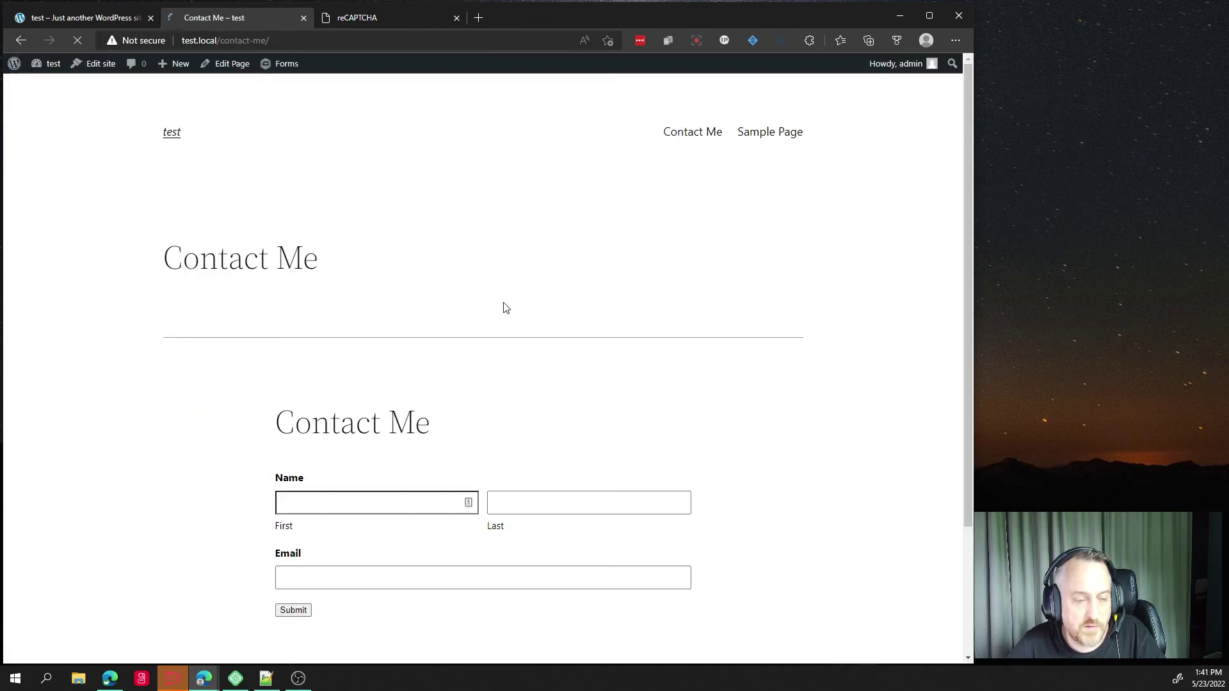
{"action": "scroll", "coordinate": [433, 383], "scroll_direction": "down", "scroll_amount": 3}
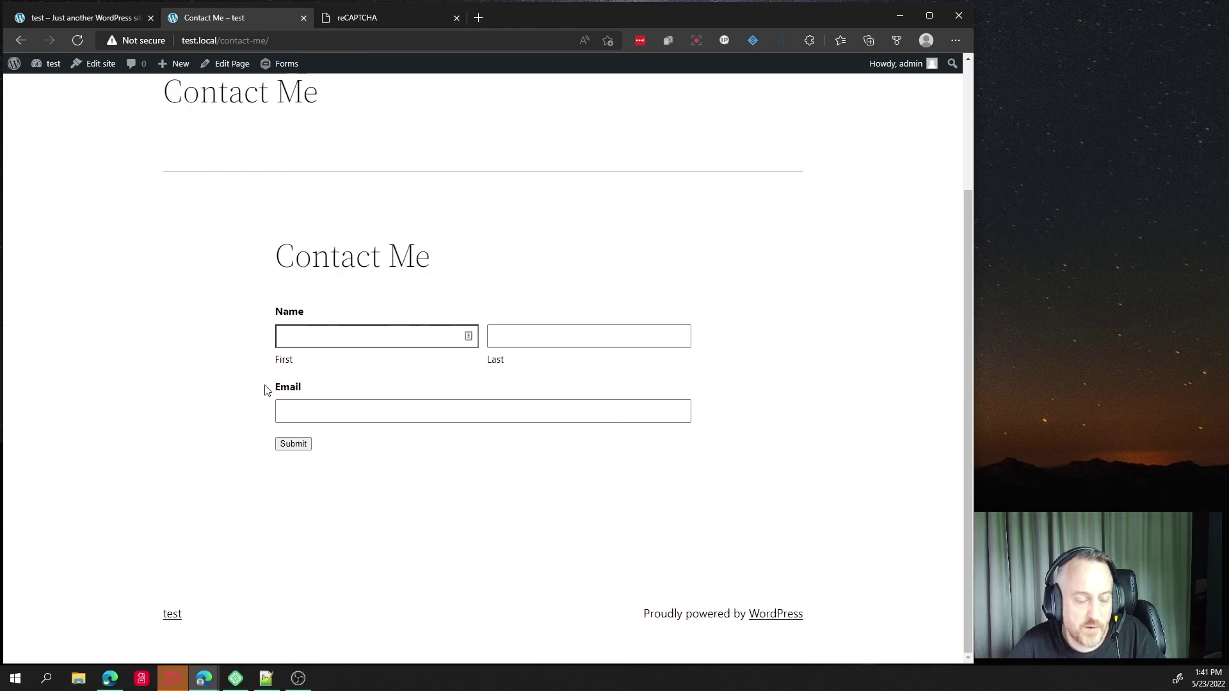